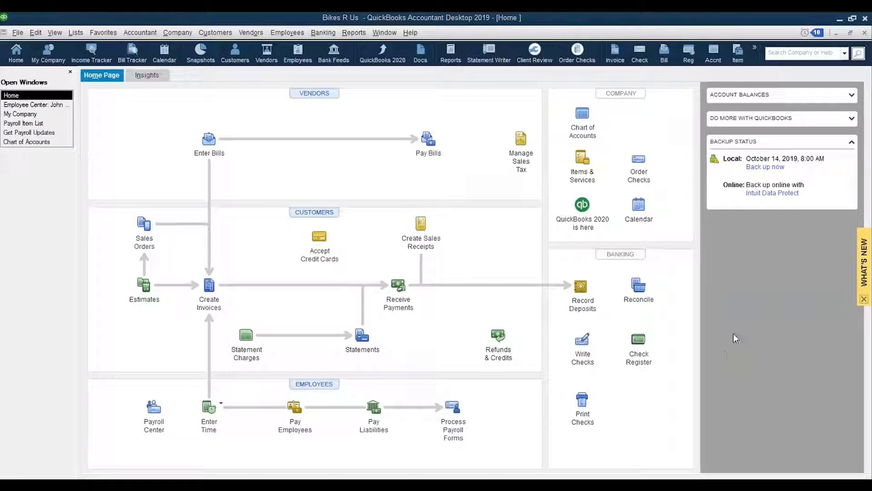
# Start a new account in the chart of accounts with the account type Other Expense
pyautogui.click(80, 33)
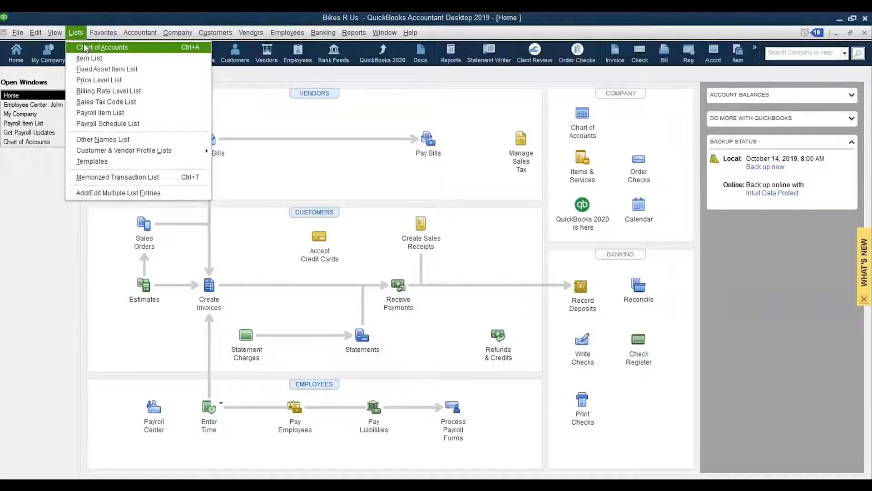
pyautogui.click(84, 47)
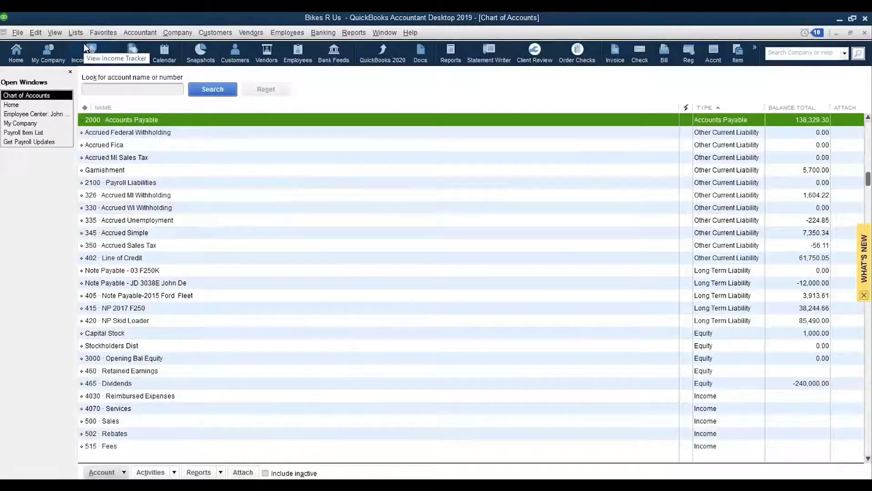
pyautogui.click(76, 32)
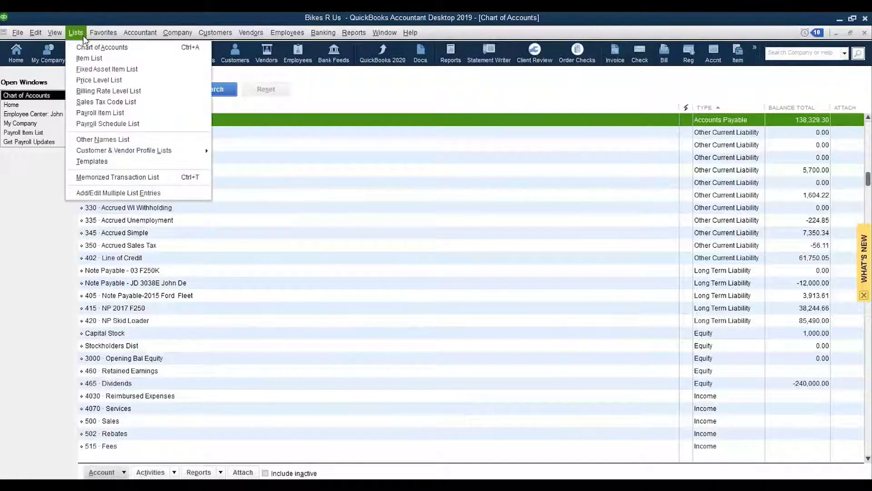
pyautogui.click(104, 472)
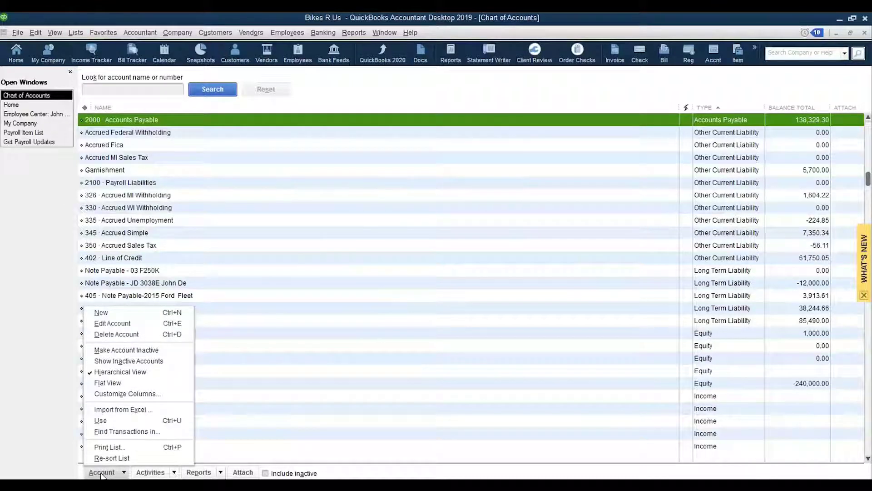
pyautogui.click(108, 317)
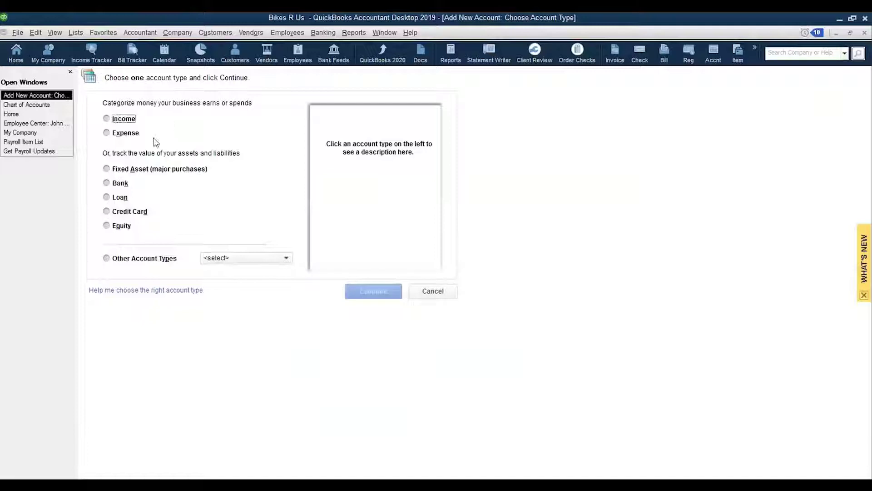
pyautogui.click(286, 258)
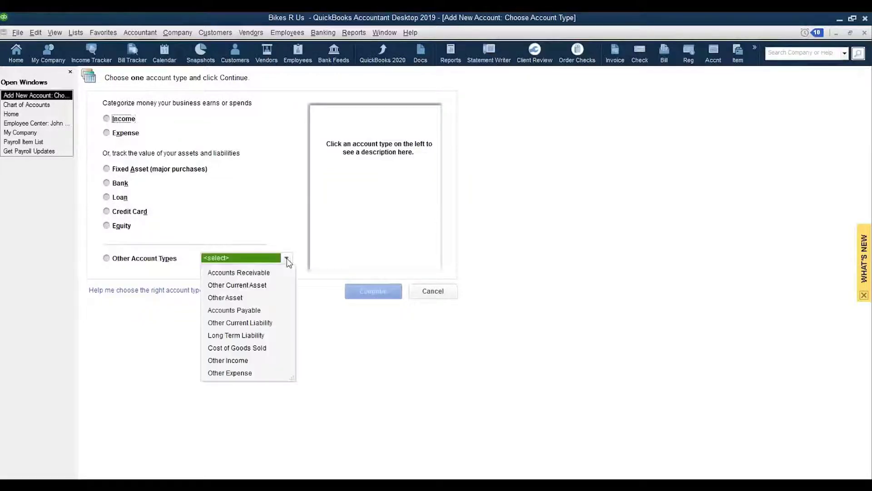
pyautogui.click(241, 372)
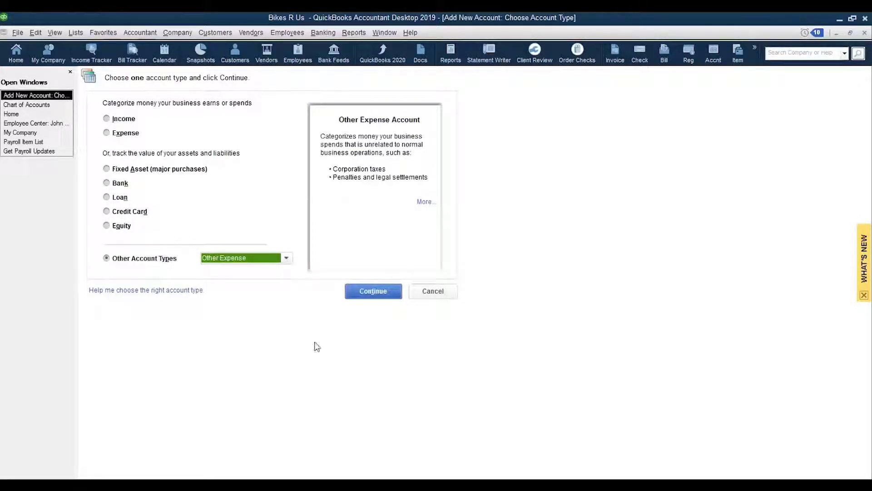
pyautogui.click(372, 292)
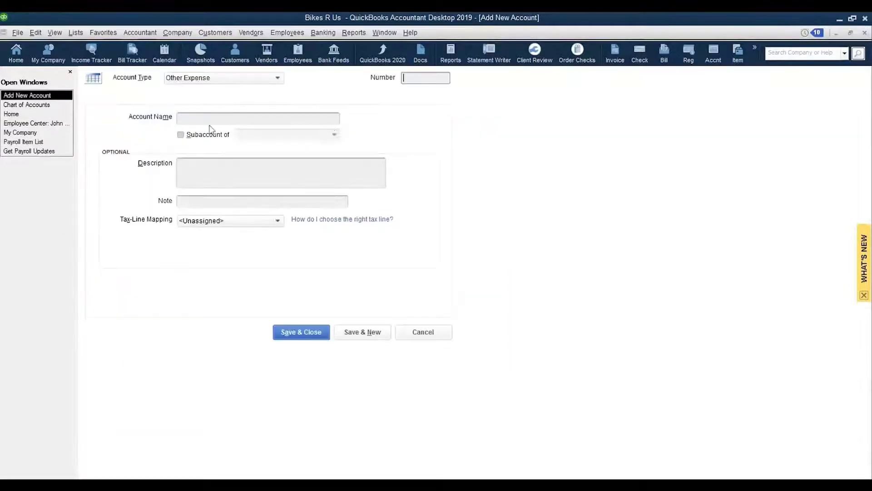
# Name the new account COVID-19 Expense and save it
pyautogui.click(209, 120)
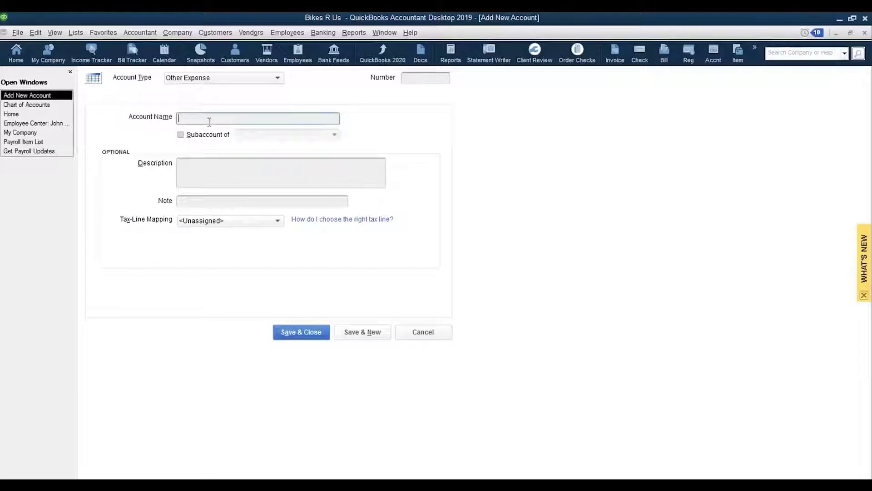
pyautogui.write('COVID-19 Expense')
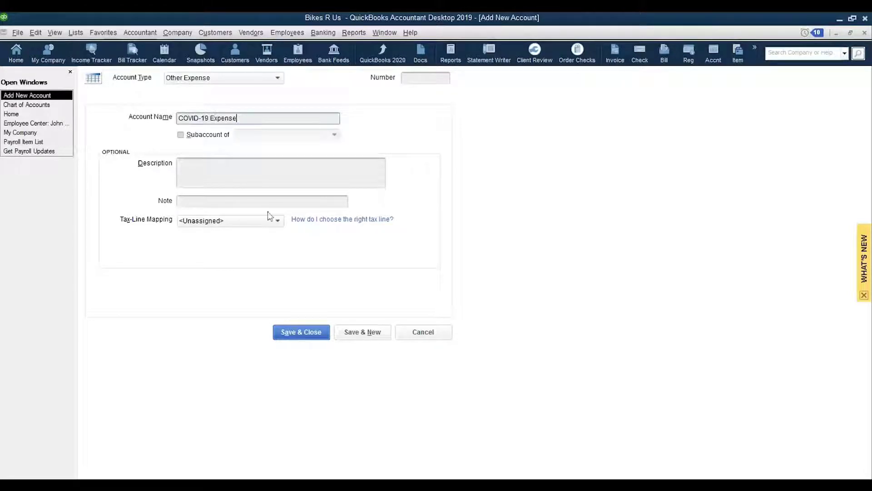
pyautogui.click(301, 332)
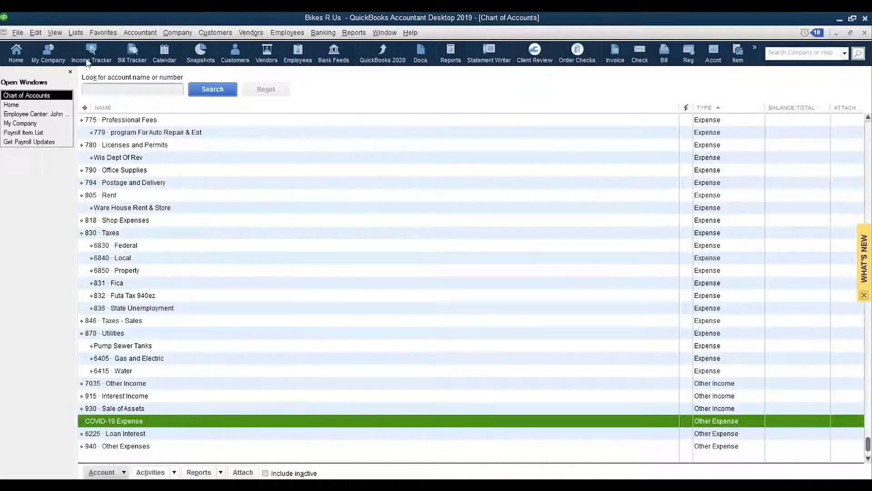
# Start a new payroll item in the payroll item list using Custom Setup and the Addition type
pyautogui.click(75, 34)
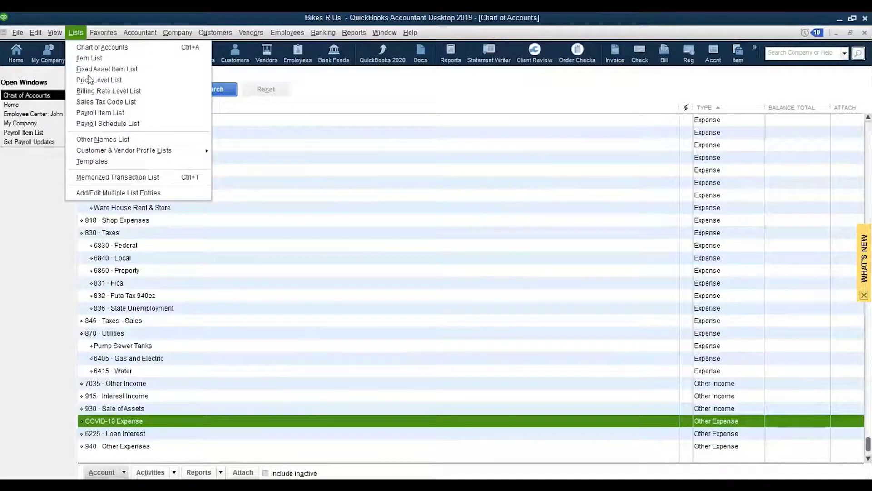
pyautogui.click(113, 112)
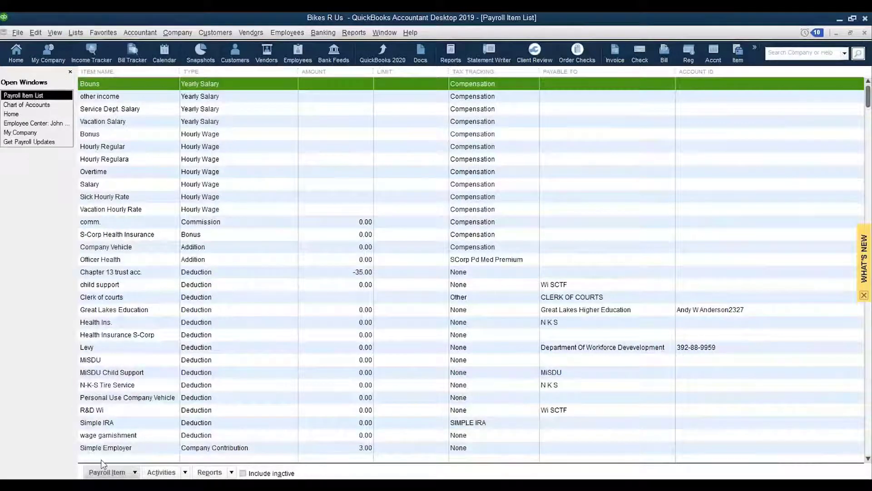
pyautogui.click(106, 472)
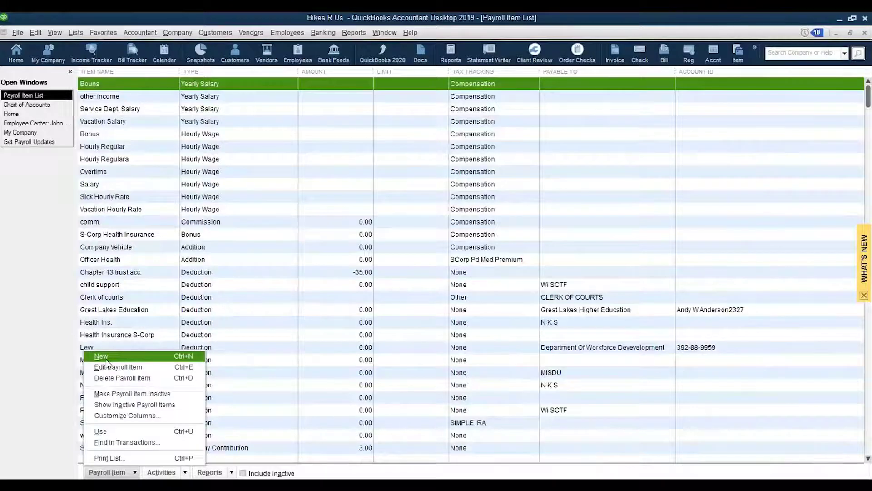
pyautogui.click(106, 359)
pyautogui.click(150, 89)
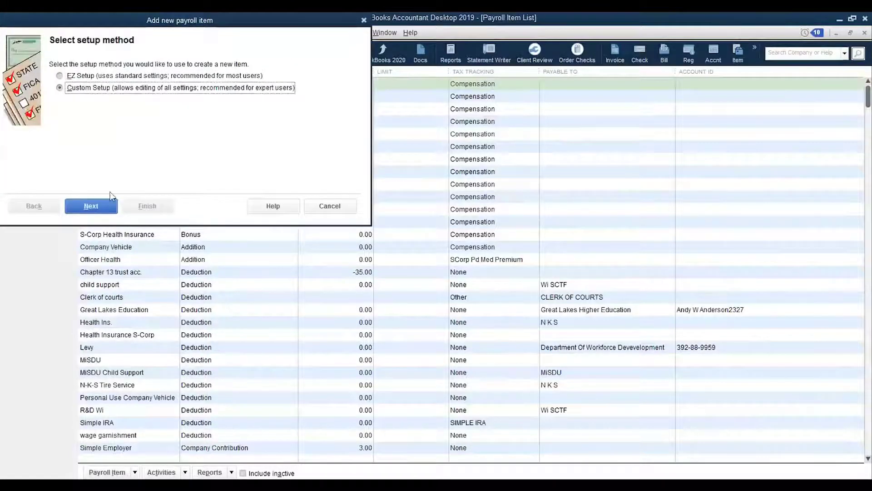
pyautogui.click(111, 204)
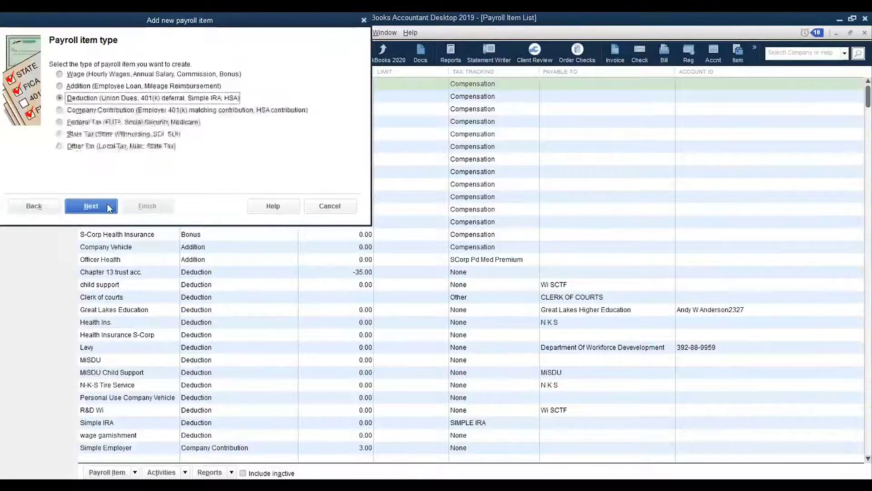
pyautogui.click(96, 76)
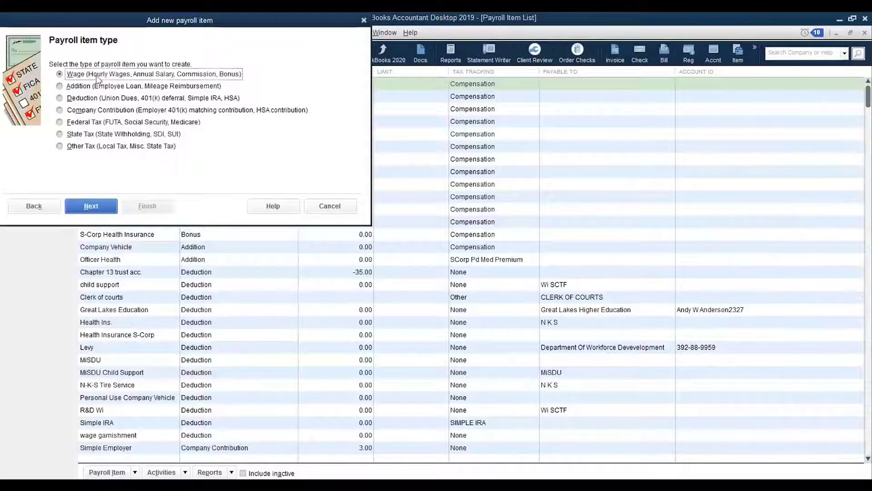
pyautogui.click(94, 87)
pyautogui.click(102, 211)
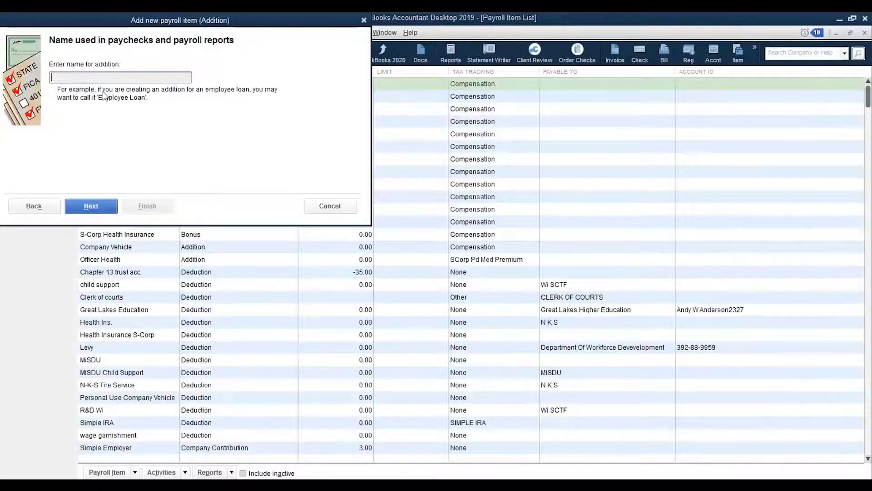
# Name the addition National Paid Leave Employee and track its expense in the COVID-19 Expense account
pyautogui.write('National Paid Leave Employee')
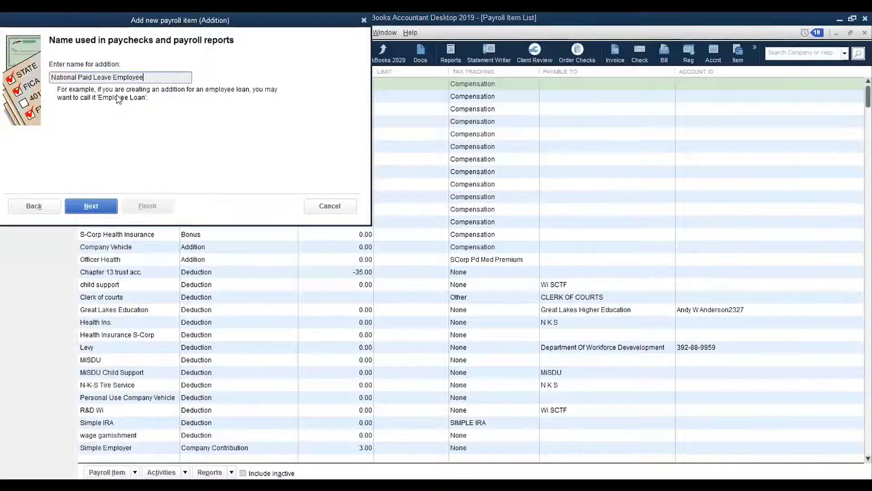
pyautogui.click(112, 209)
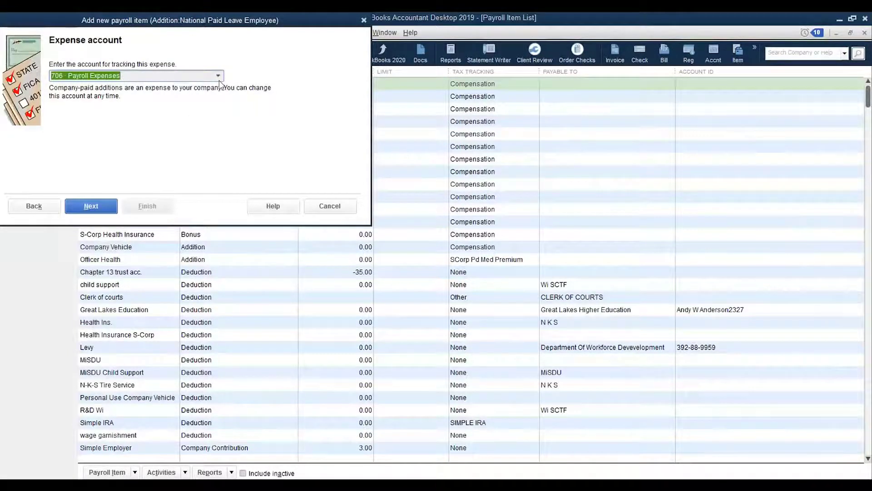
pyautogui.write('COVID-19 Expense')
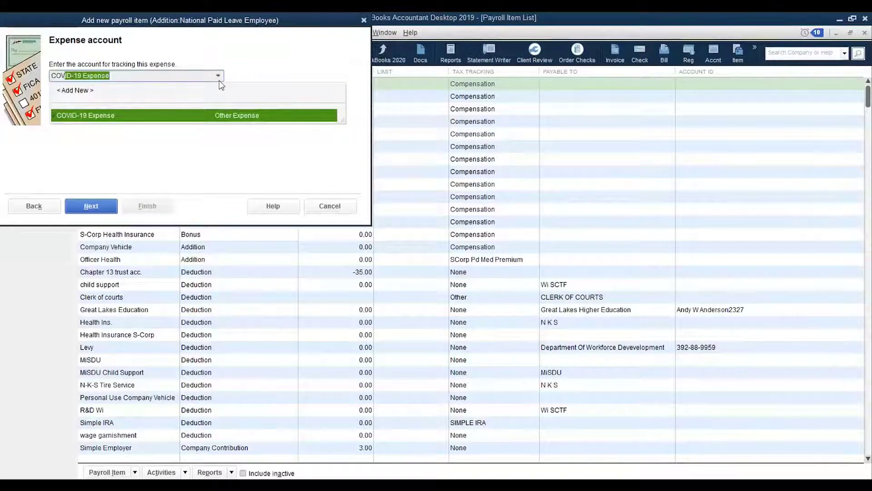
pyautogui.click(112, 210)
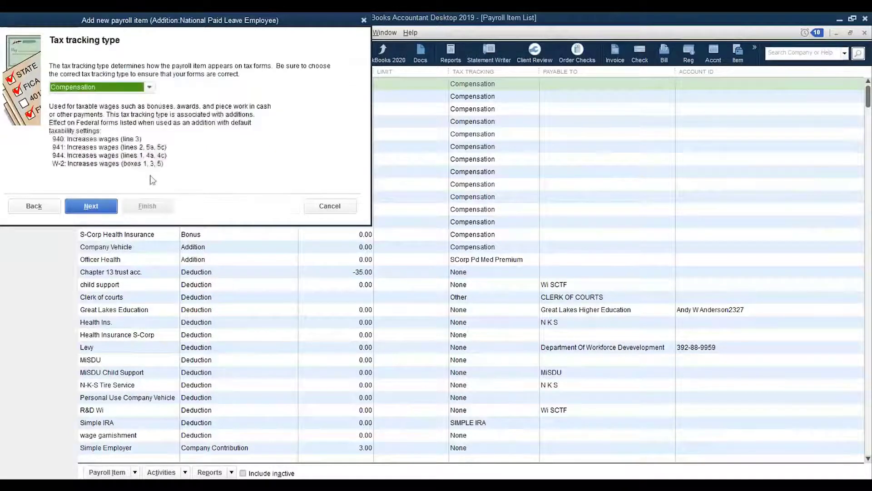
# Set the addition's tax tracking type to National Paid Leave-Emp, keep the default taxes and calculate the item based on hours
pyautogui.click(150, 86)
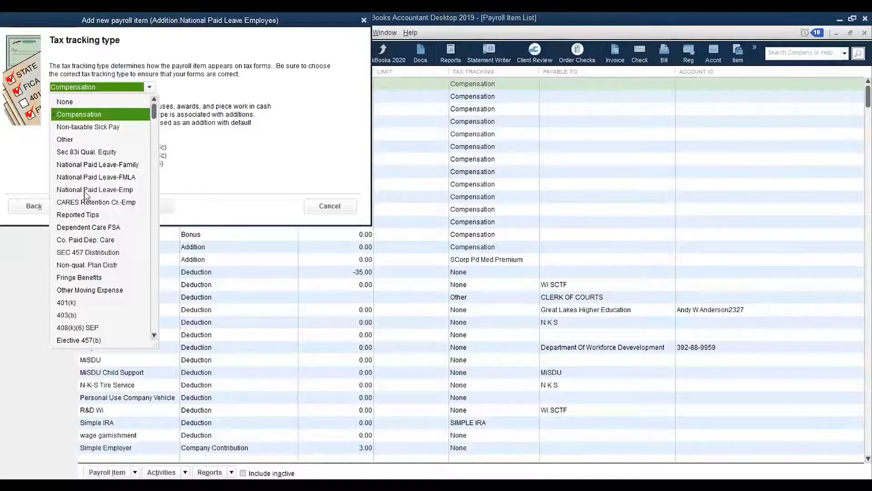
pyautogui.click(85, 190)
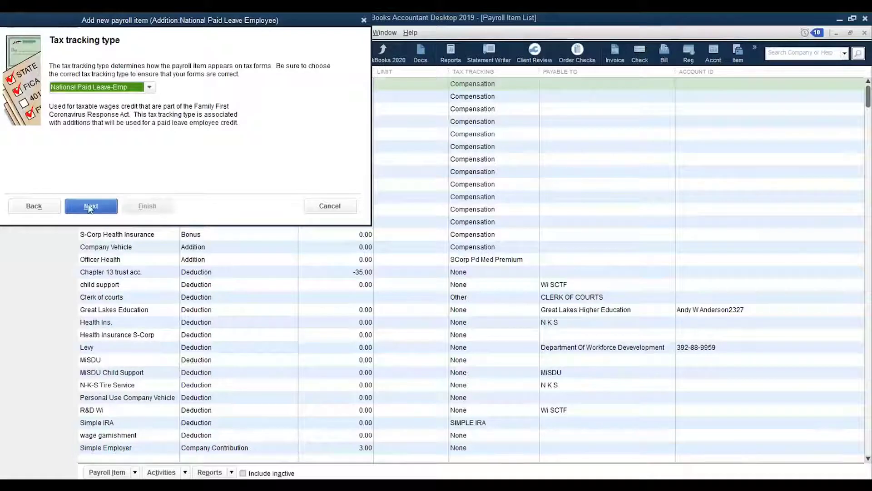
pyautogui.click(89, 208)
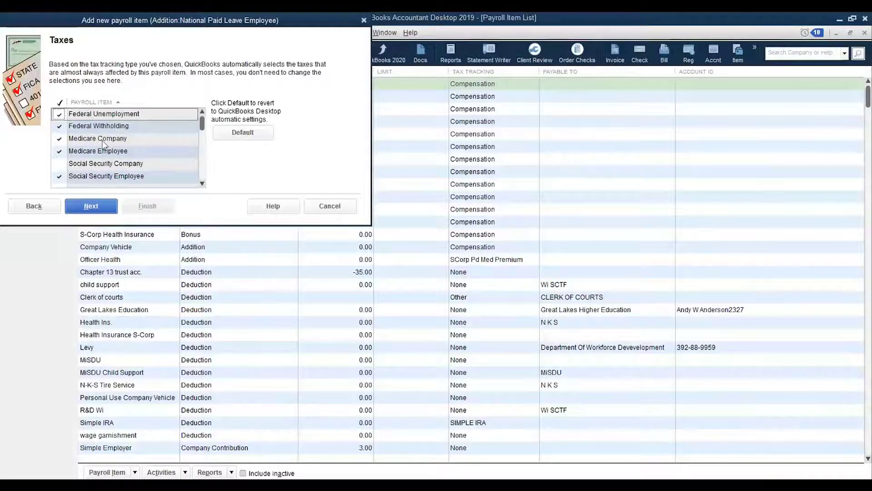
pyautogui.click(106, 207)
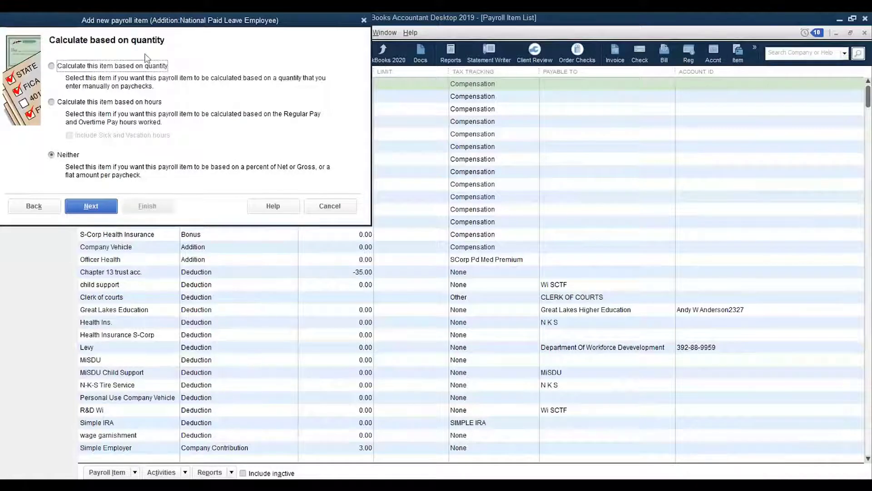
pyautogui.click(77, 105)
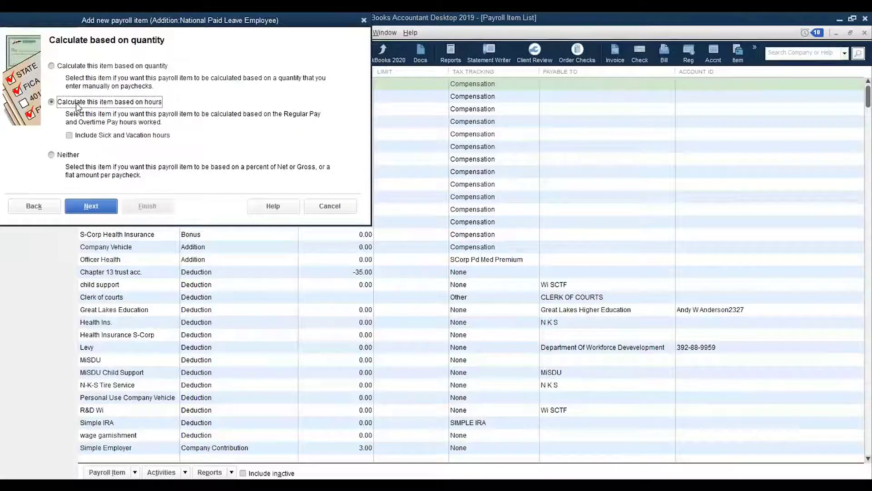
pyautogui.click(92, 207)
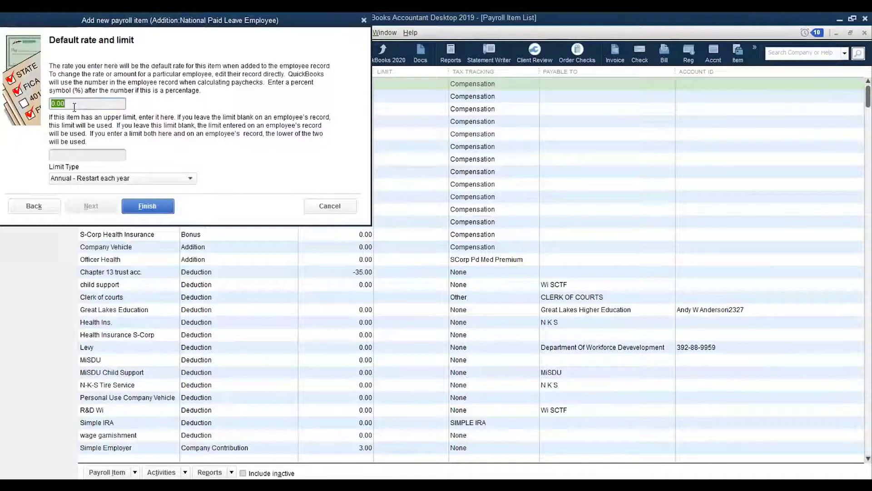
# Give the addition an upper limit of 5,110.00 as a one-time limit and finish creating the payroll item
pyautogui.click(79, 154)
pyautogui.write('5110.')
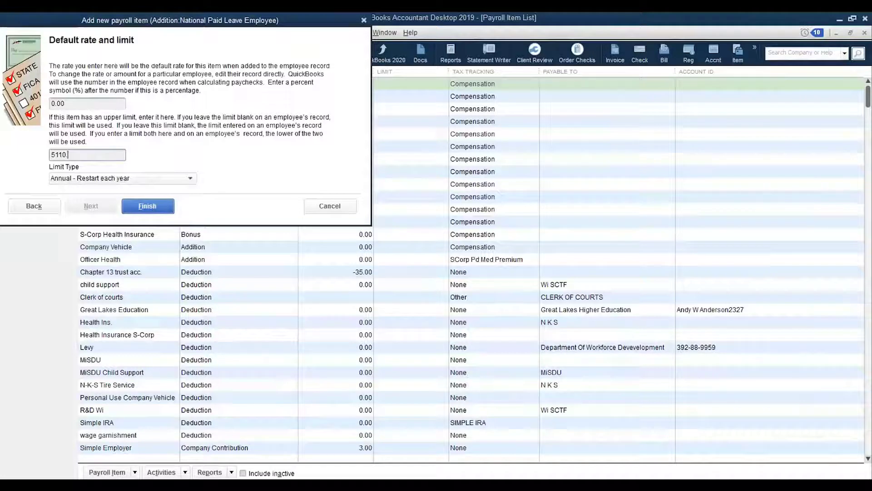
pyautogui.press('Tab')
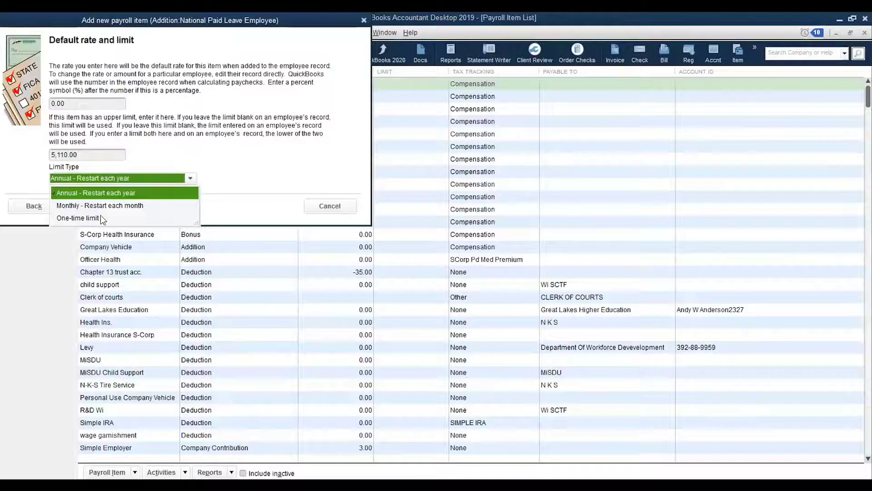
pyautogui.click(101, 217)
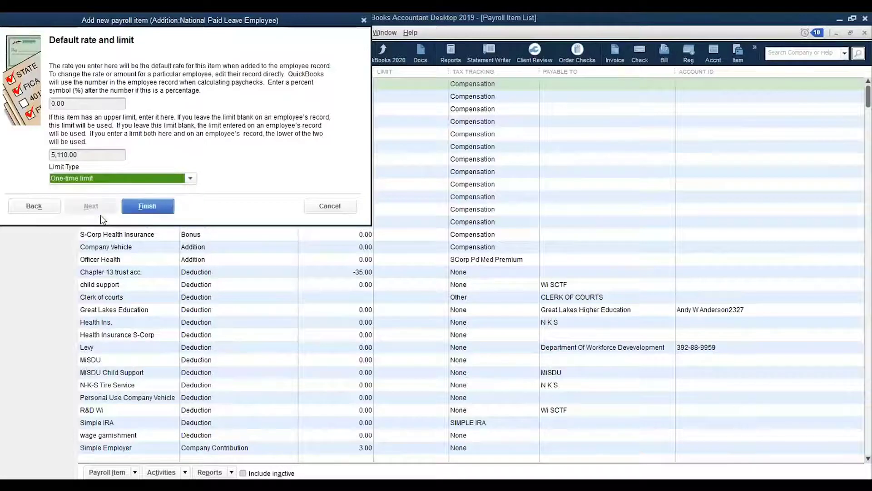
pyautogui.click(157, 206)
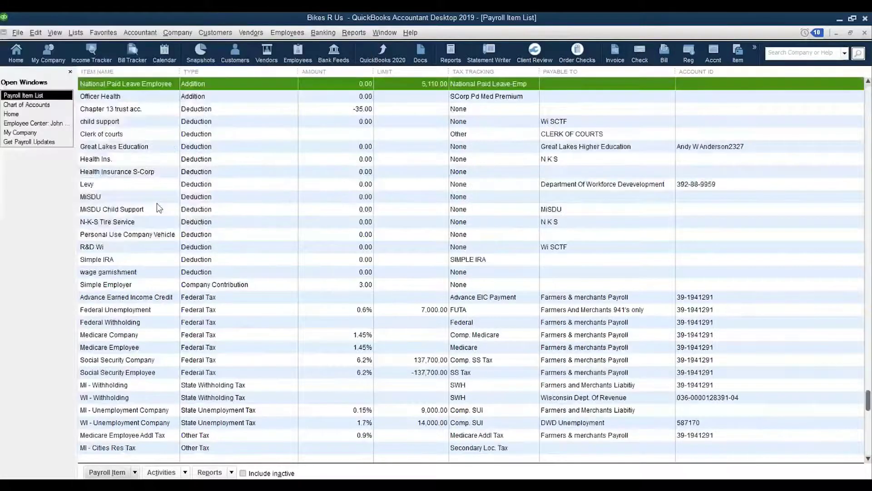
# Start another new payroll item using Custom Setup and choose Addition as its type
pyautogui.click(107, 472)
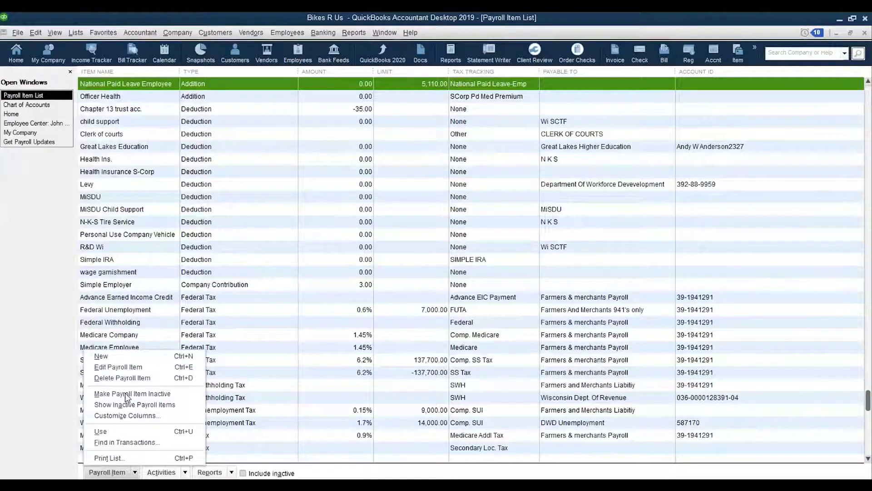
pyautogui.click(109, 357)
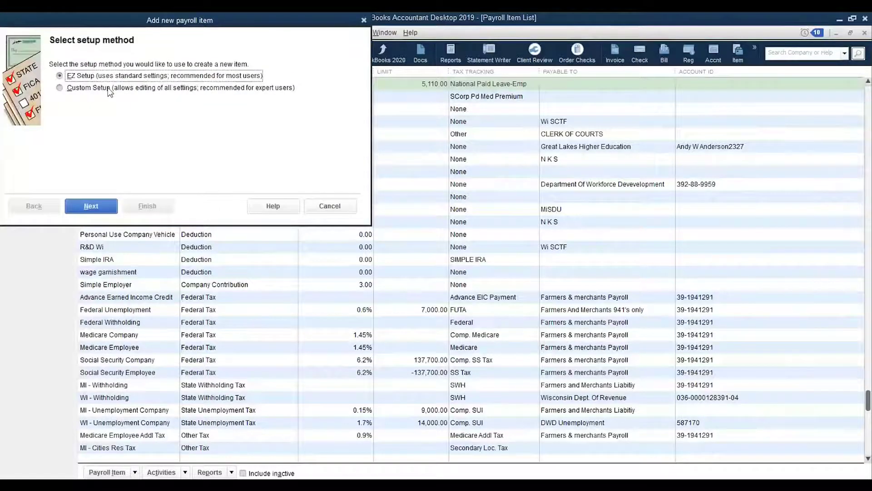
pyautogui.click(108, 88)
pyautogui.click(108, 205)
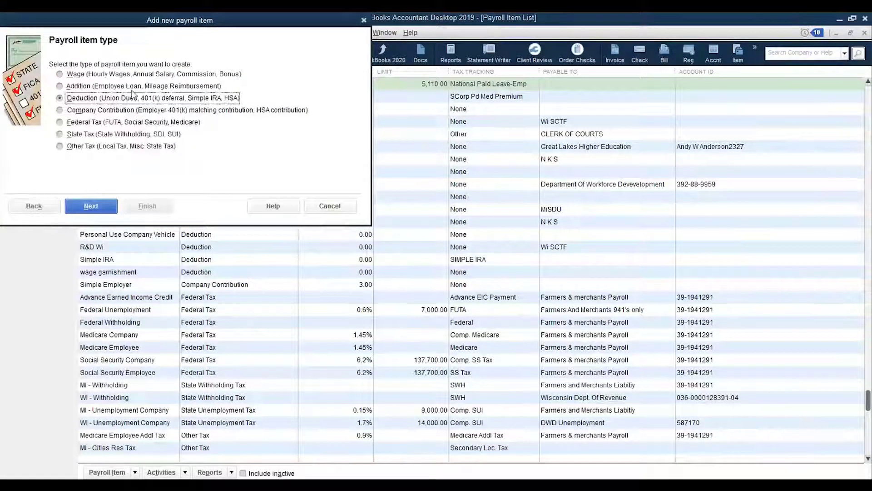
pyautogui.click(95, 86)
pyautogui.click(103, 205)
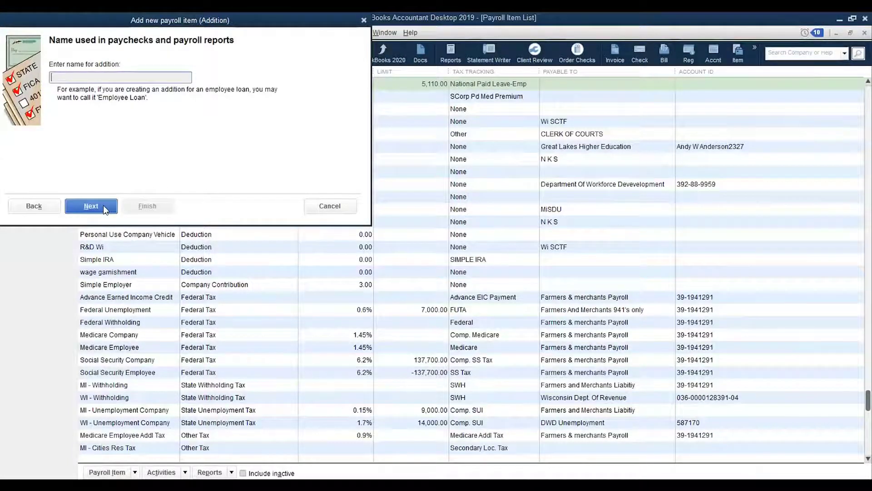
# Name the addition National Paid Leave Family and track its expense in the COVID-19 Expense account
pyautogui.write('National Paid Leave Family')
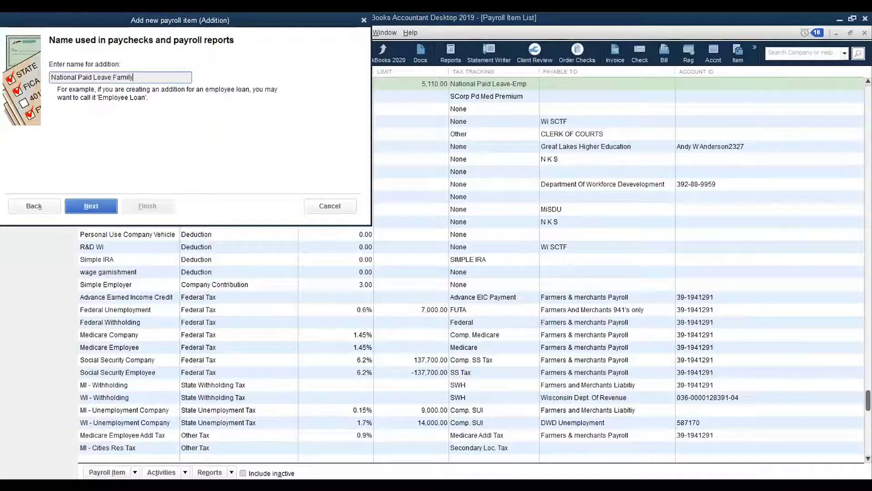
pyautogui.click(108, 209)
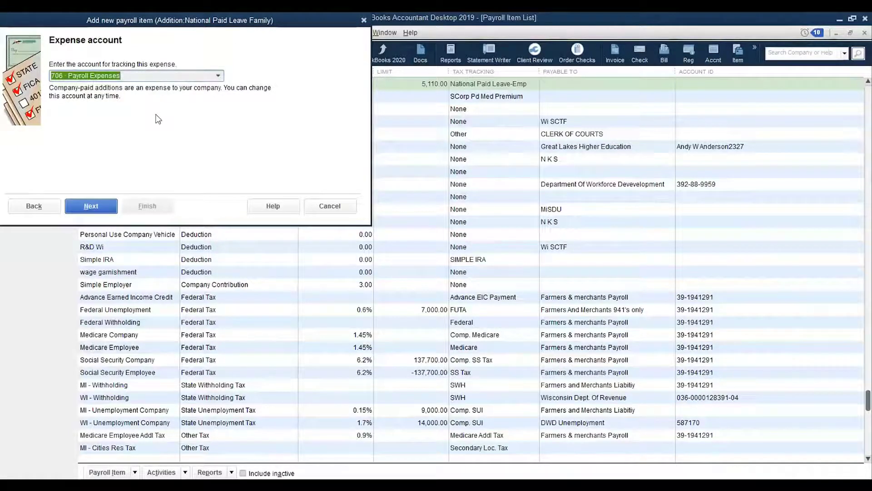
pyautogui.write('COVID-19 Expense')
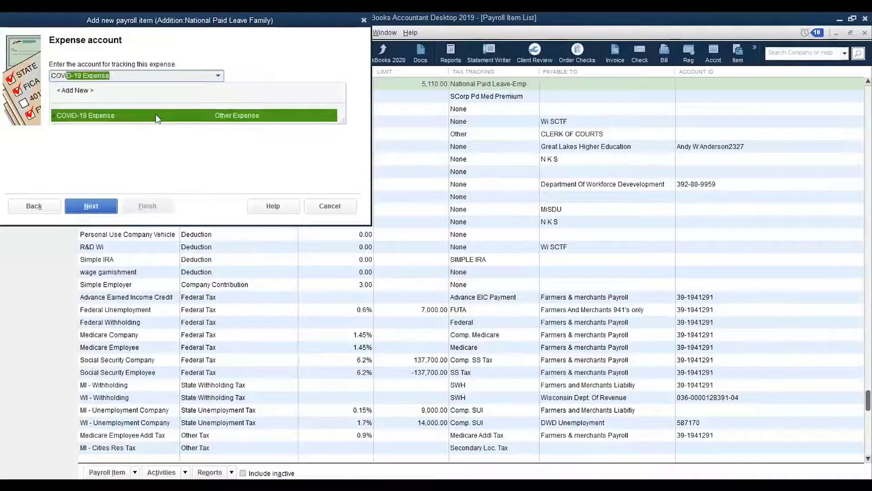
pyautogui.click(156, 116)
pyautogui.click(106, 208)
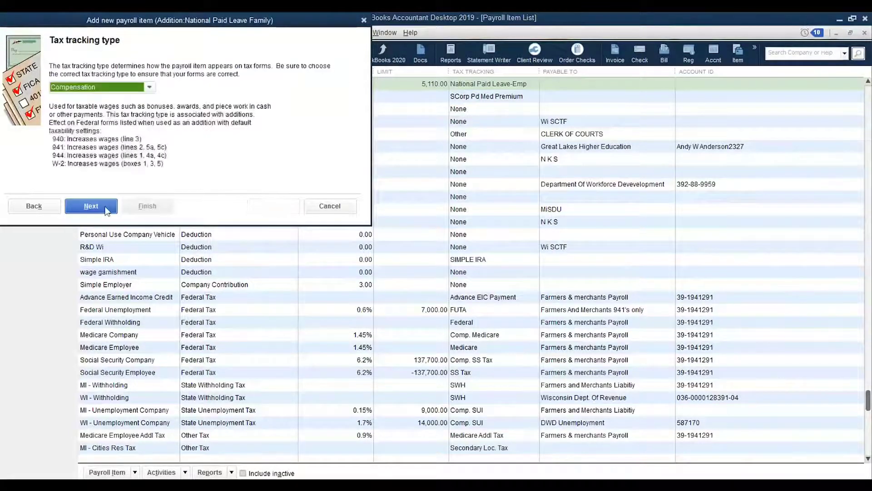
# Set the addition's tax tracking type to National Paid Leave-Family, keep the default taxes and calculate the item based on hours
pyautogui.click(149, 88)
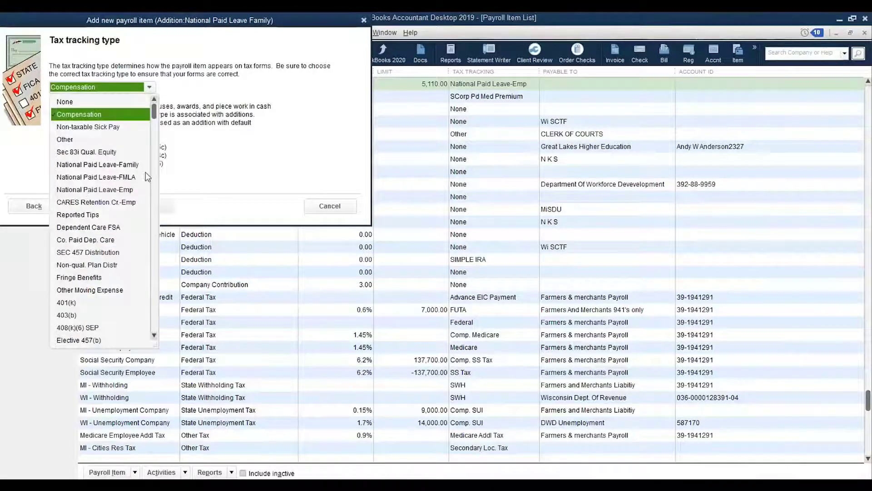
pyautogui.click(132, 167)
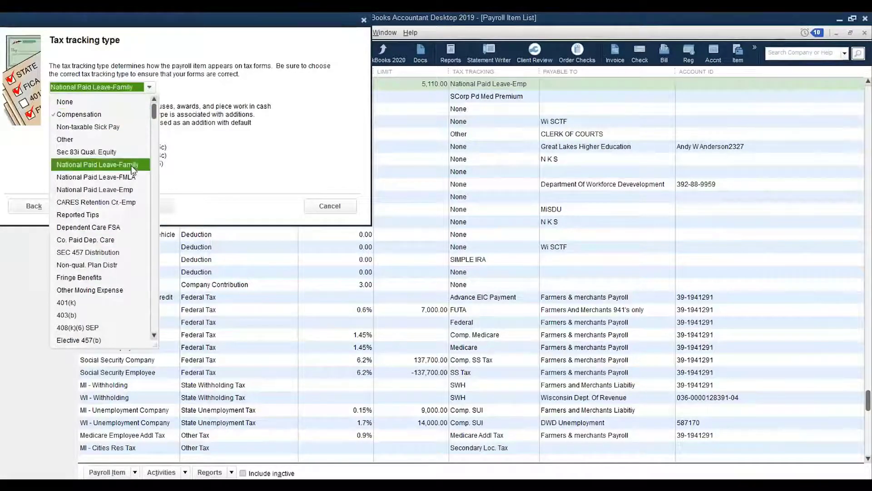
pyautogui.click(109, 208)
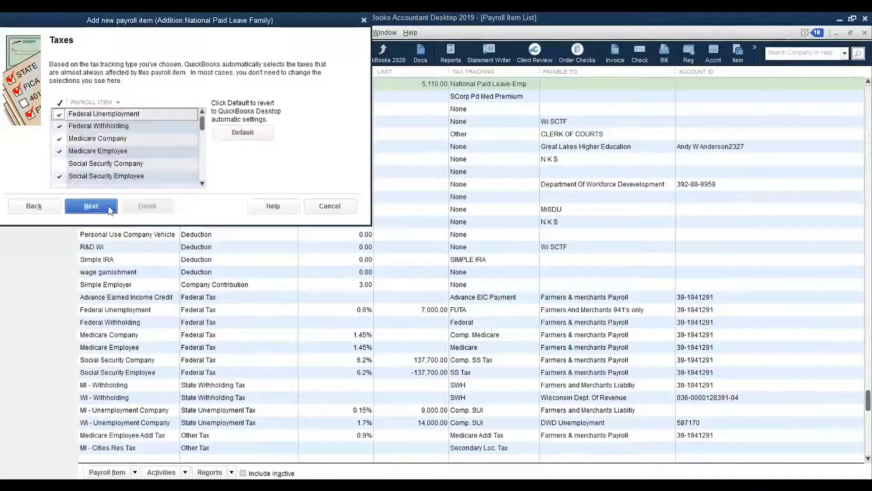
pyautogui.click(109, 207)
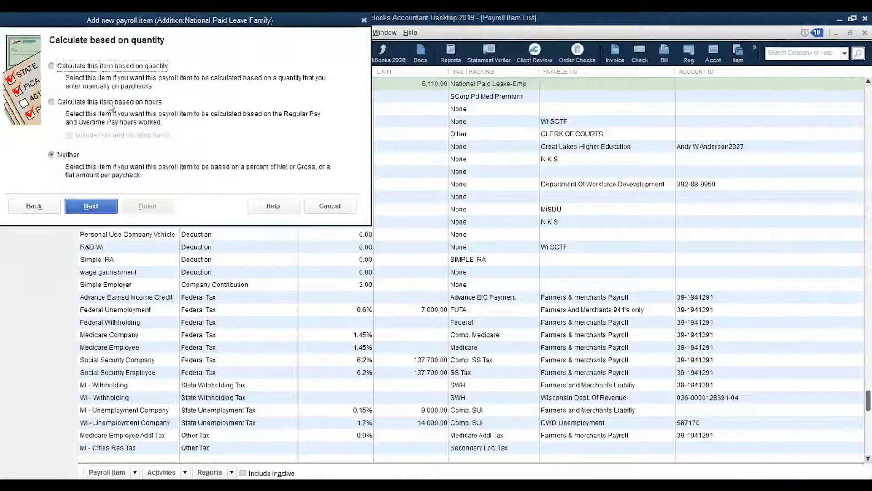
pyautogui.click(110, 103)
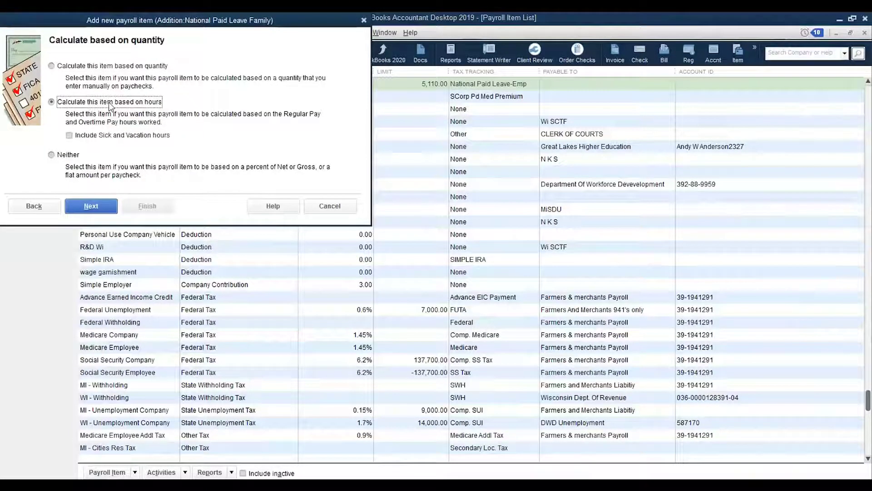
pyautogui.click(100, 208)
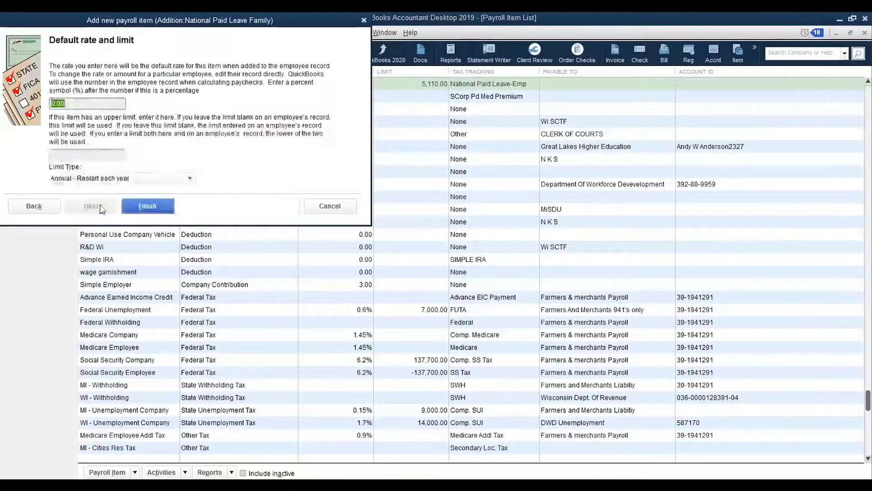
# Give the family leave addition an upper limit of 2,000.00 as a one-time limit and finish creating the payroll item
pyautogui.click(71, 154)
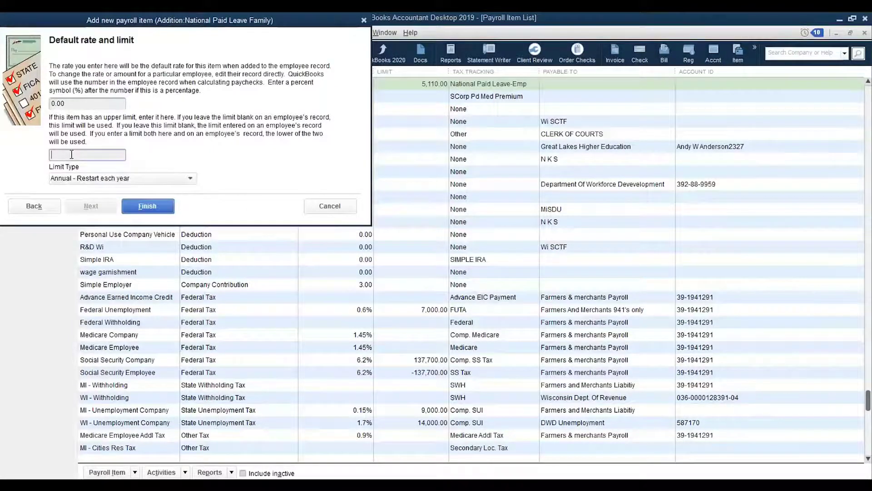
pyautogui.write('2000.00')
pyautogui.click(194, 179)
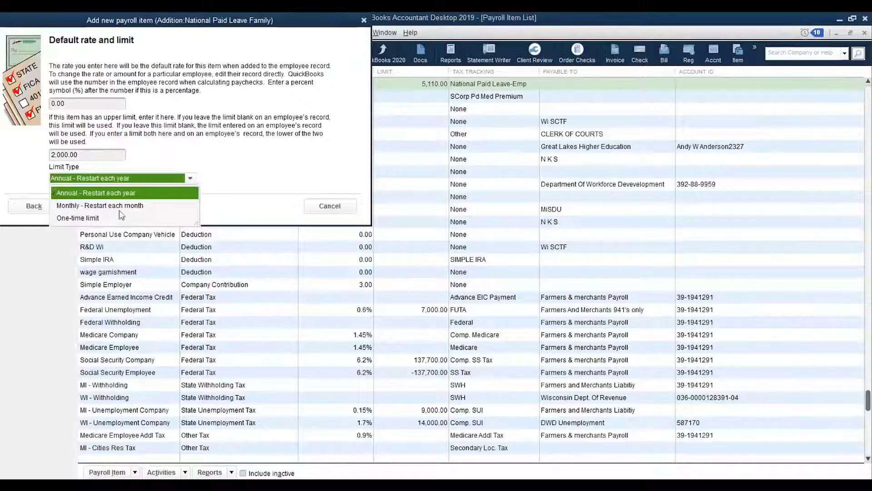
pyautogui.click(146, 217)
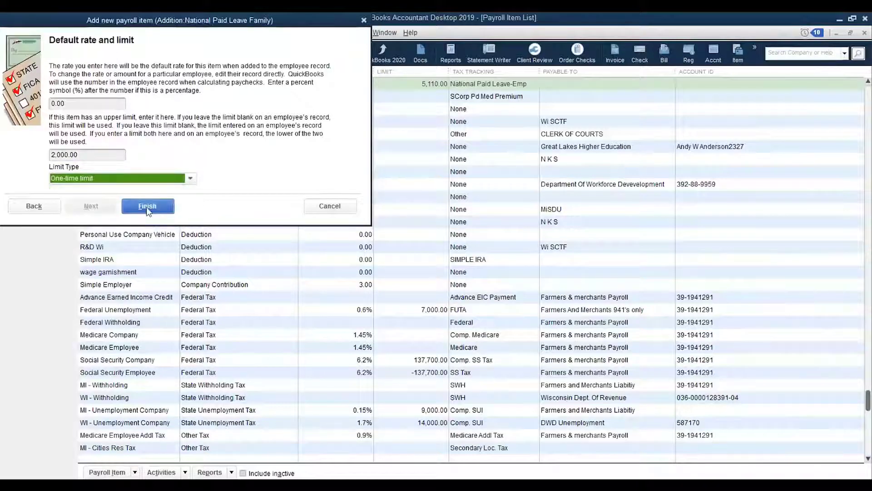
pyautogui.click(146, 206)
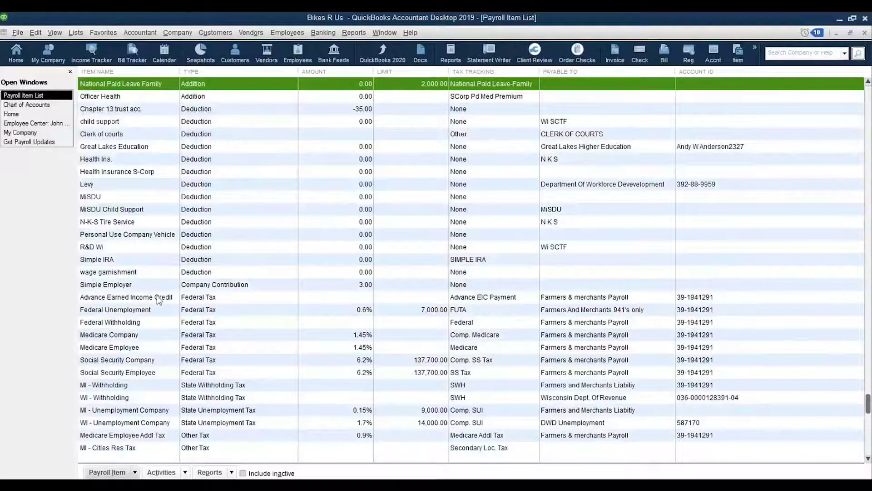
# Start a third paid leave payroll item using Custom Setup and the Addition type
pyautogui.click(99, 475)
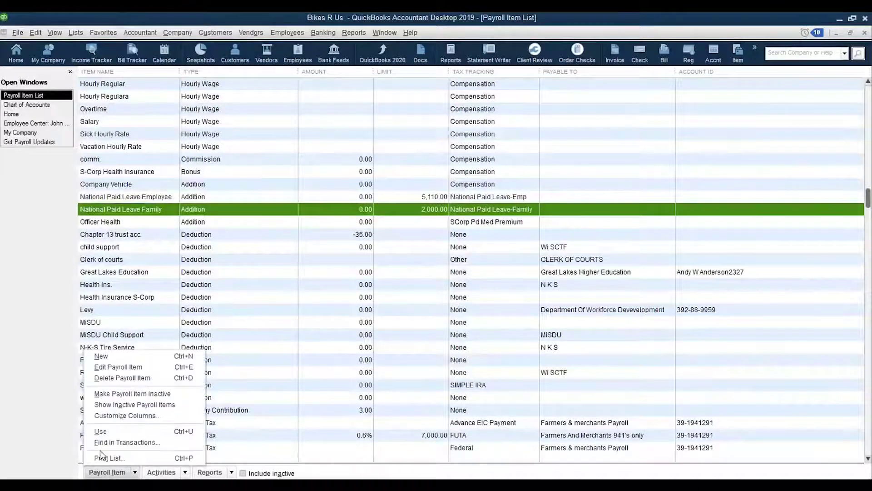
pyautogui.click(101, 357)
pyautogui.click(83, 89)
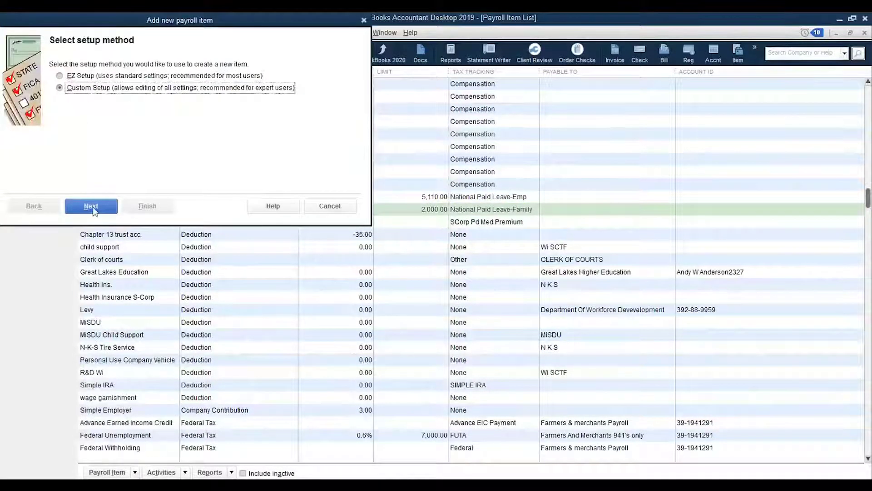
pyautogui.click(93, 208)
pyautogui.click(99, 86)
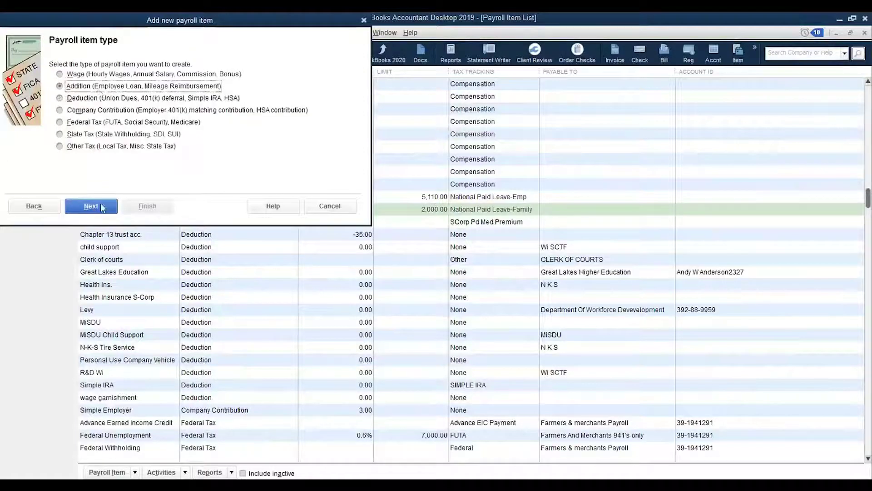
pyautogui.click(102, 207)
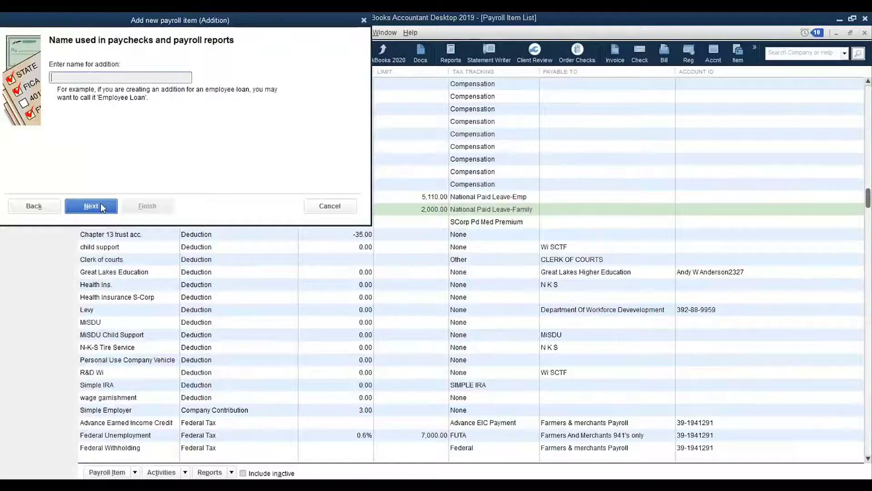
# Name the addition National Paid Leave FMLA and track its expense in the COVID-19 Expense account
pyautogui.write('National Paid Leave FL')
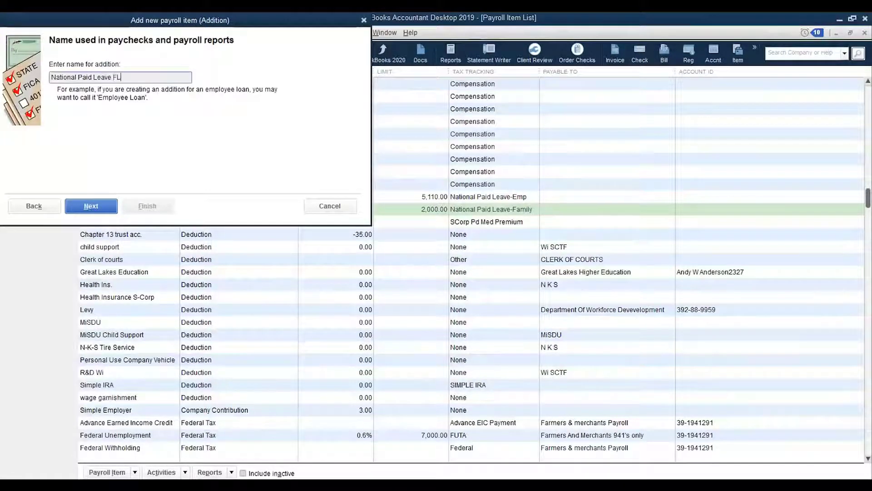
pyautogui.press('BackSpace')
pyautogui.write('MLA')
pyautogui.click(92, 206)
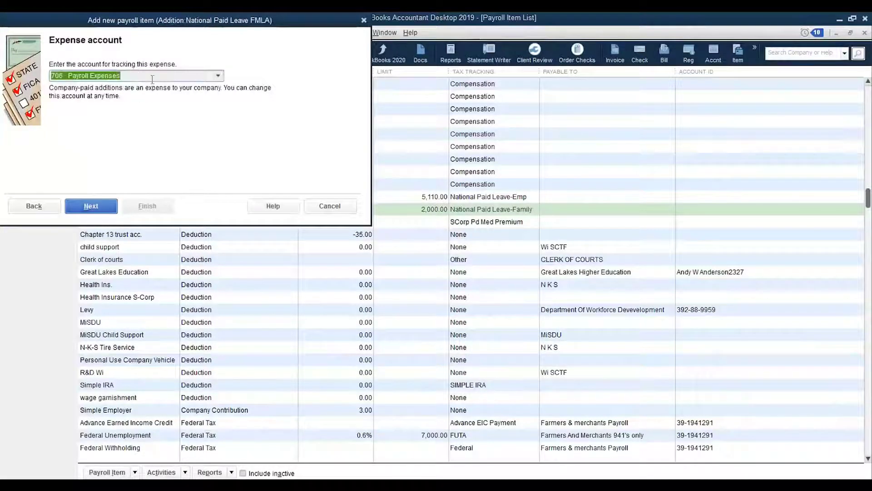
pyautogui.write('COVID-19 Expense')
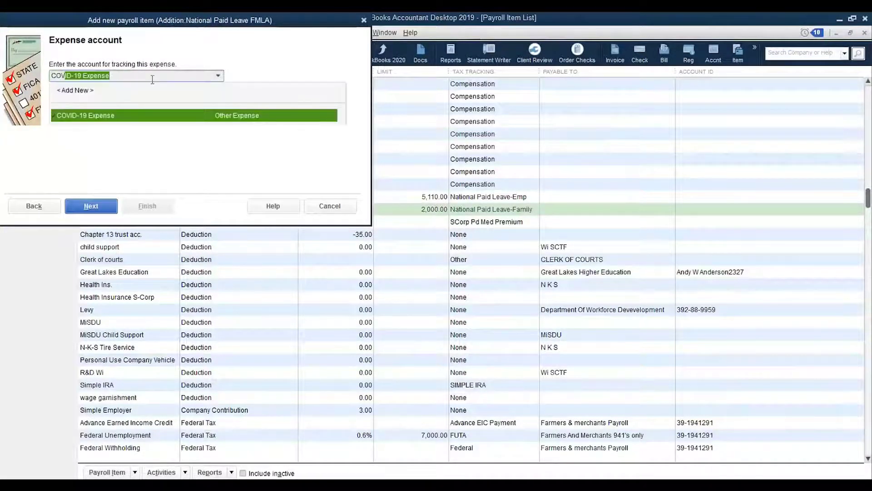
pyautogui.click(145, 114)
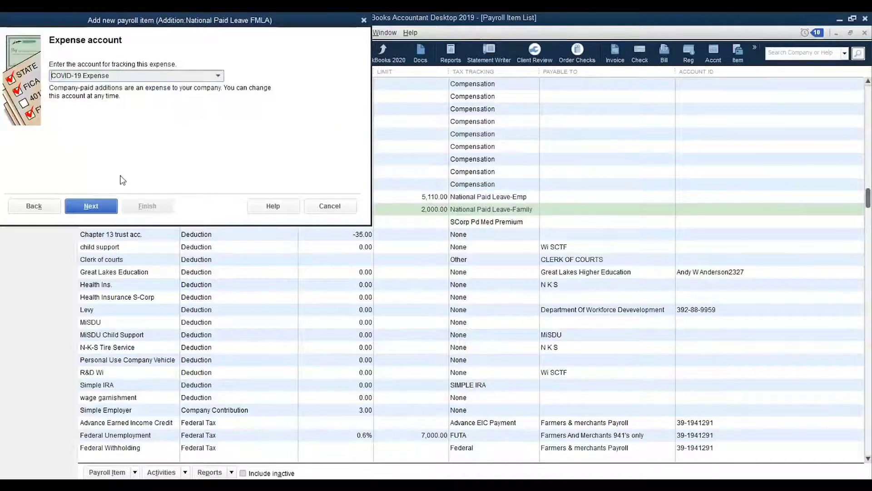
pyautogui.click(106, 208)
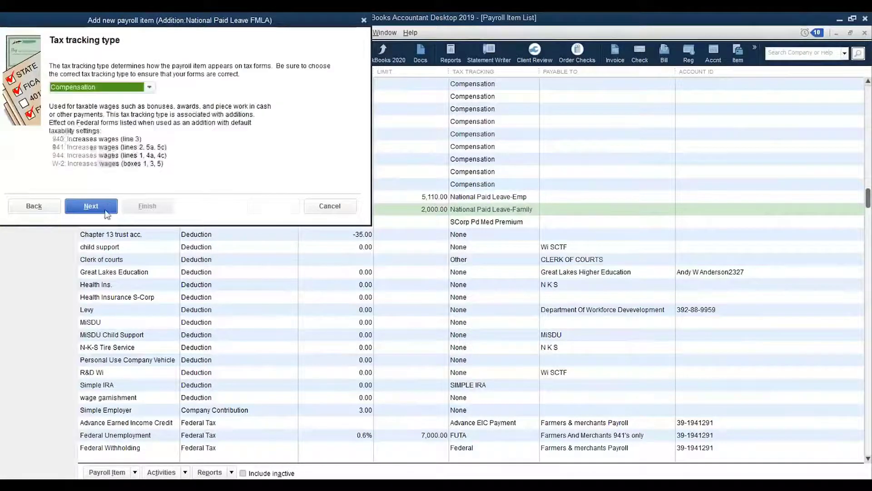
# Set the addition's tax tracking type to National Paid Leave-FMLA, keep the default taxes and calculate the item based on hours
pyautogui.click(150, 88)
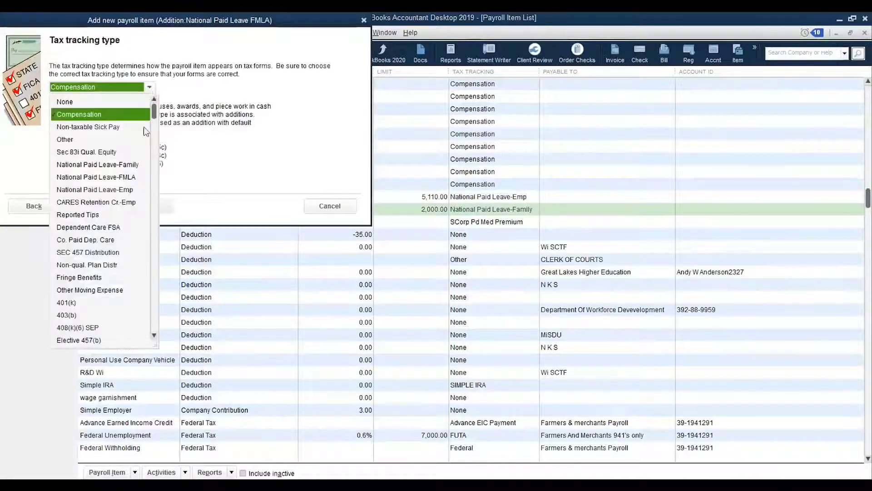
pyautogui.click(132, 176)
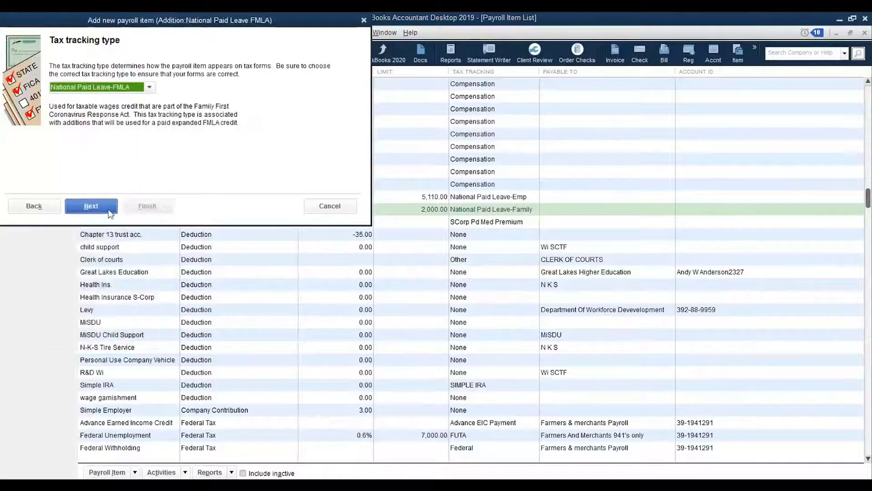
pyautogui.click(108, 211)
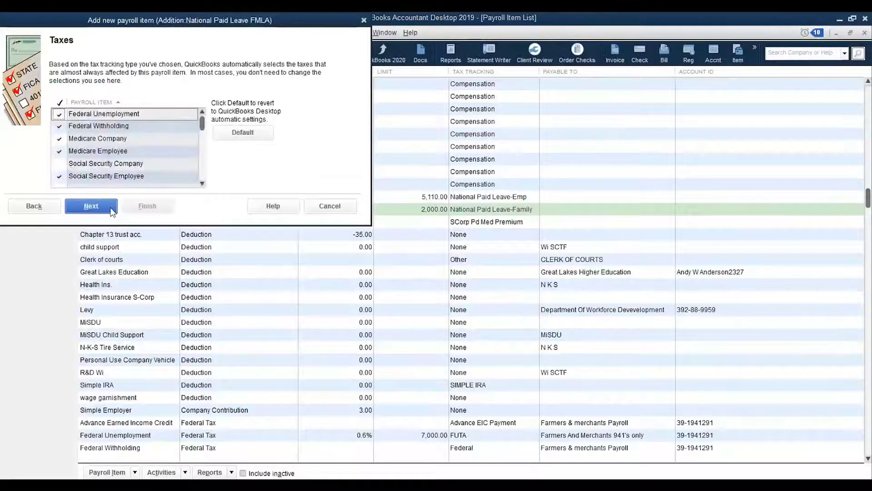
pyautogui.click(109, 209)
pyautogui.click(106, 102)
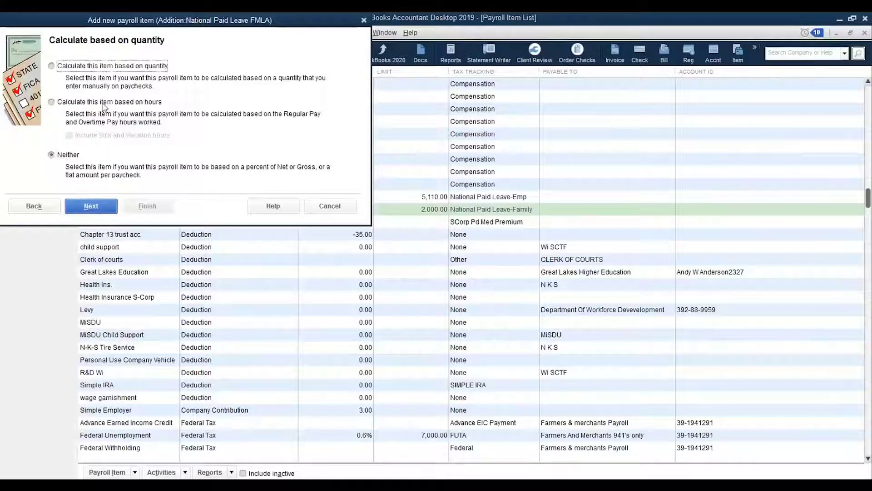
pyautogui.click(108, 205)
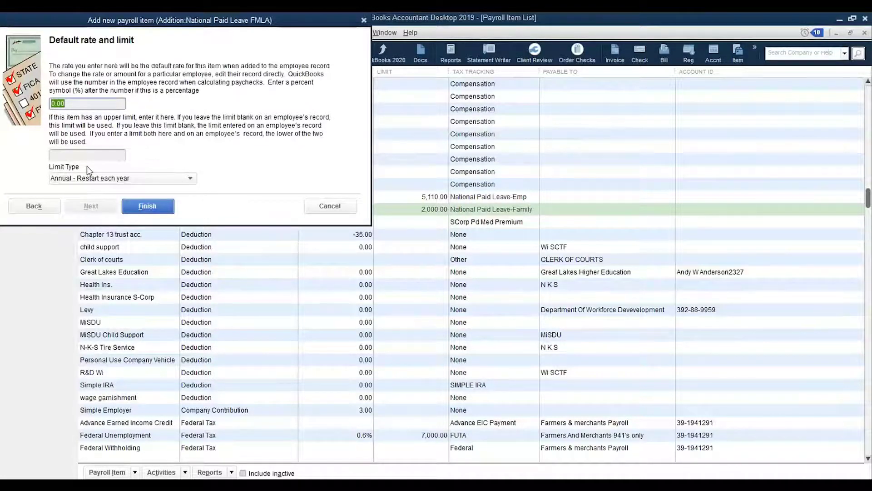
# Give the FMLA leave addition an upper limit of 10,000.00 as a one-time limit and finish creating the payroll item
pyautogui.click(95, 156)
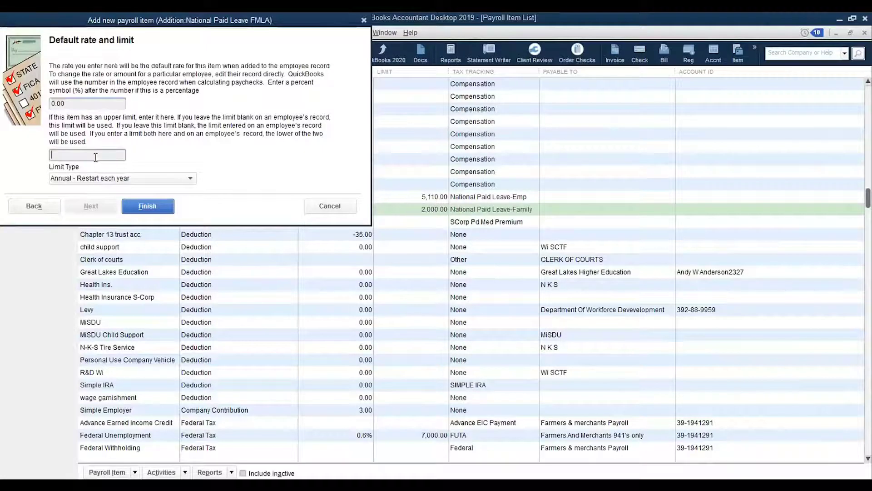
pyautogui.write('10000.00')
pyautogui.press('Tab')
pyautogui.click(190, 178)
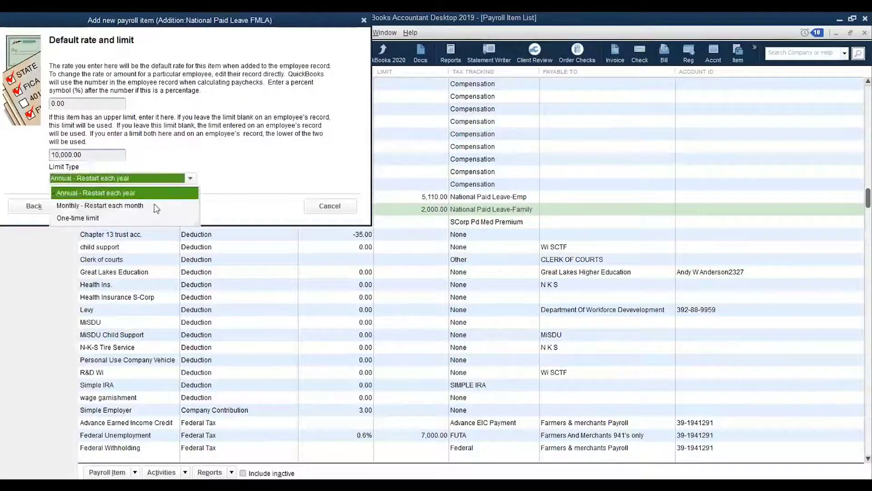
pyautogui.click(102, 218)
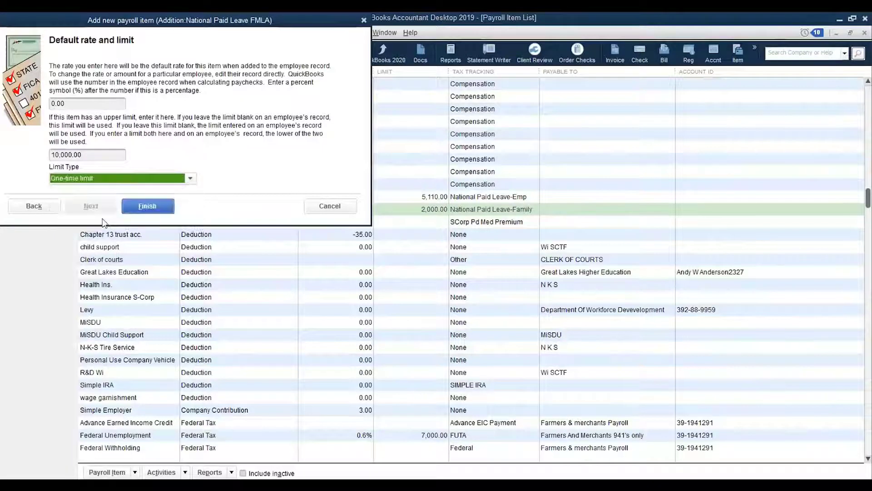
pyautogui.click(148, 207)
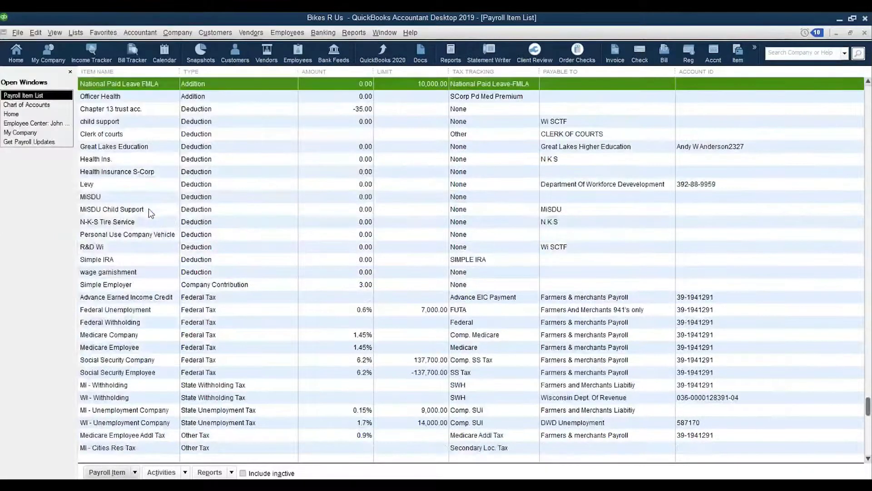
pyautogui.scroll(3, 149, 209)
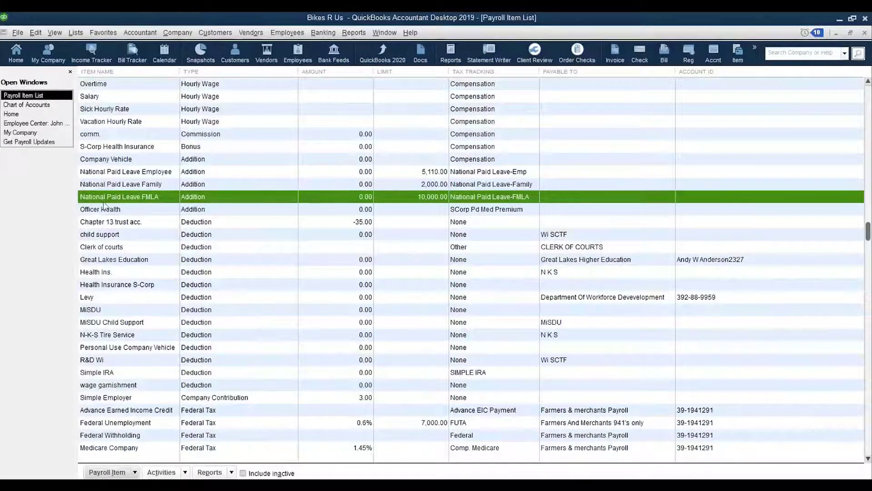
# Open the active employee's record for editing and show the payroll information
pyautogui.click(32, 126)
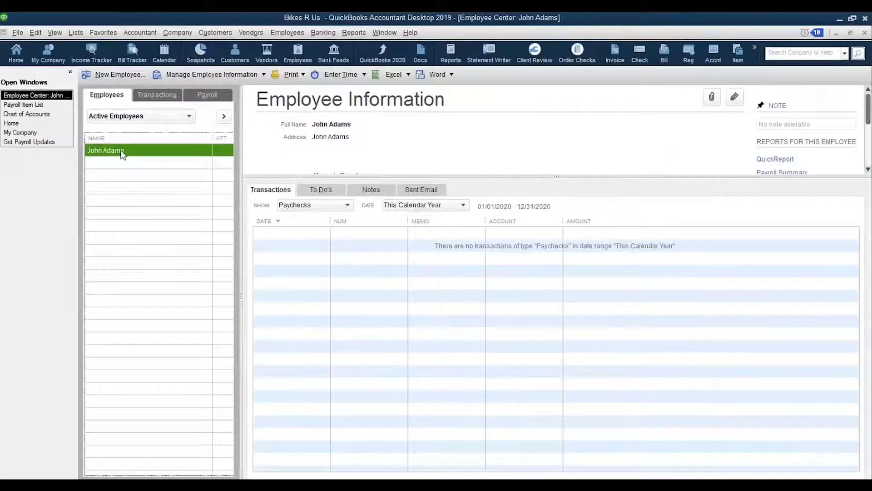
pyautogui.doubleClick(122, 153)
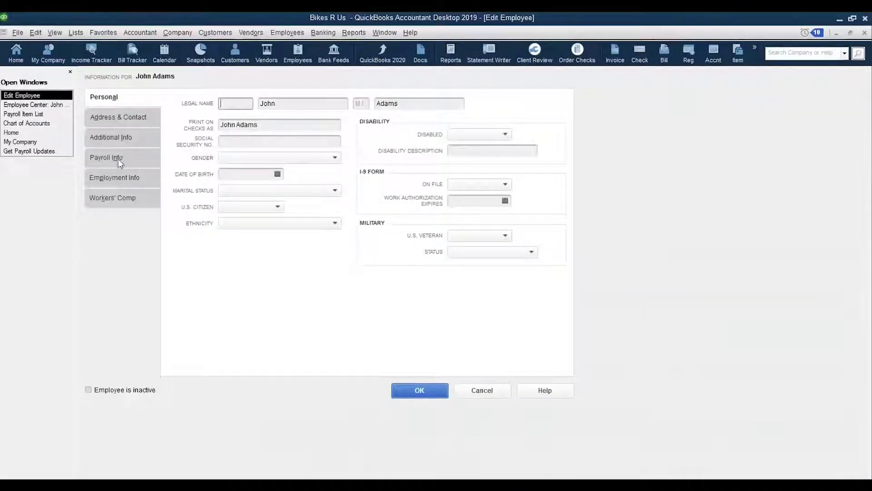
pyautogui.click(120, 162)
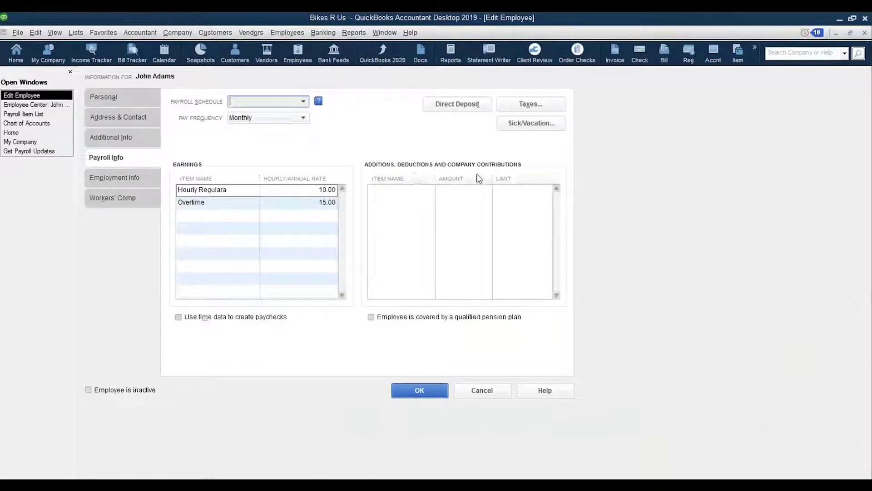
# Add the National Paid Leave Employee item to the employee's additions with an amount of 10.00
pyautogui.click(403, 194)
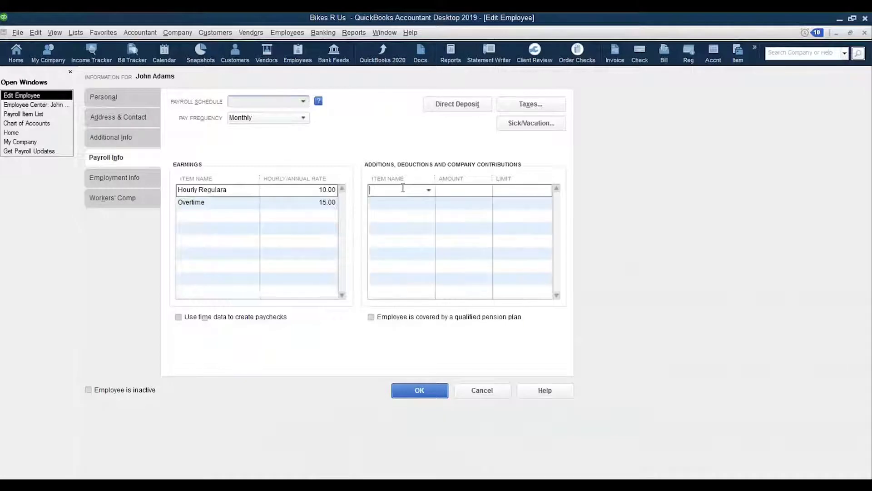
pyautogui.click(429, 191)
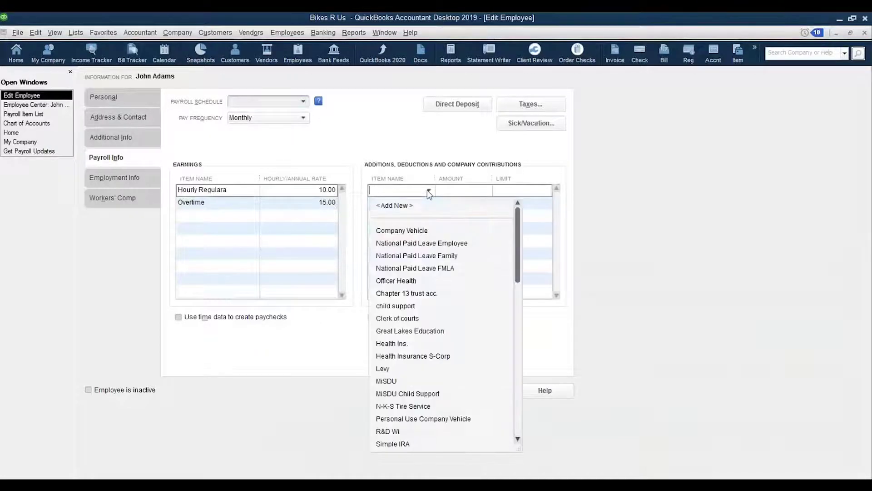
pyautogui.click(440, 243)
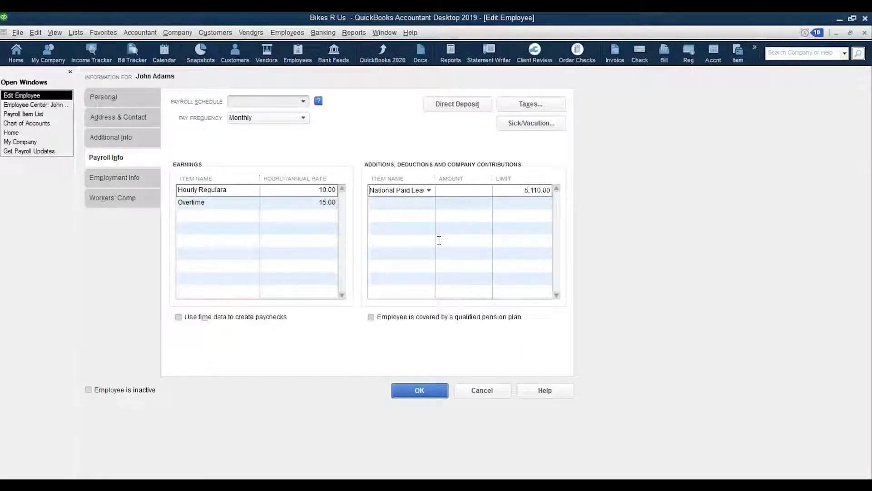
pyautogui.click(443, 191)
pyautogui.write('10')
# Add the National Paid Leave Family item as the employee's second addition with an amount of 6.68
pyautogui.click(482, 203)
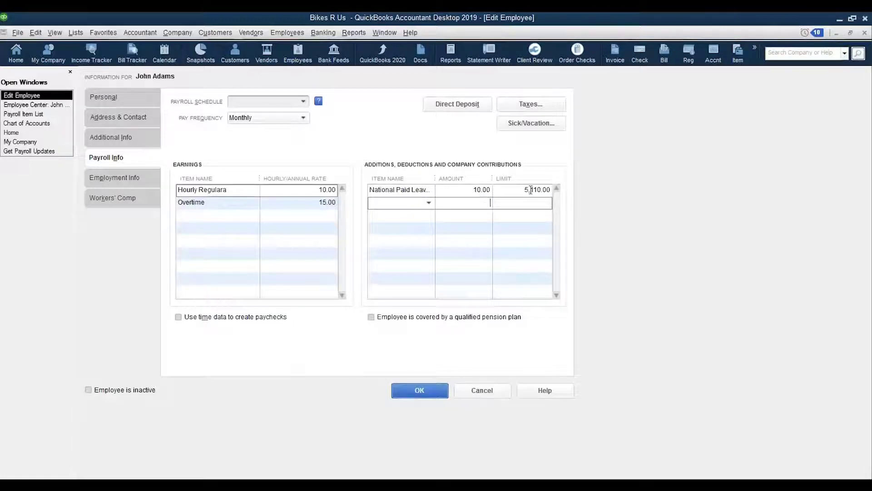
pyautogui.click(428, 203)
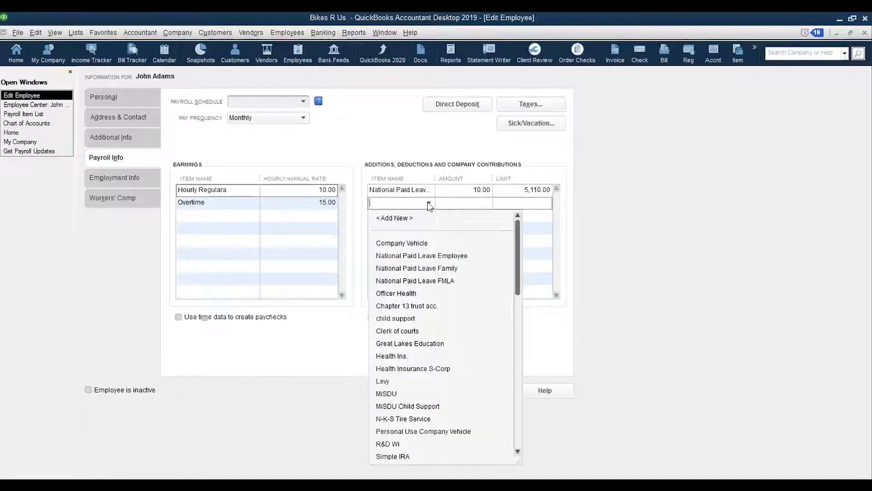
pyautogui.click(443, 269)
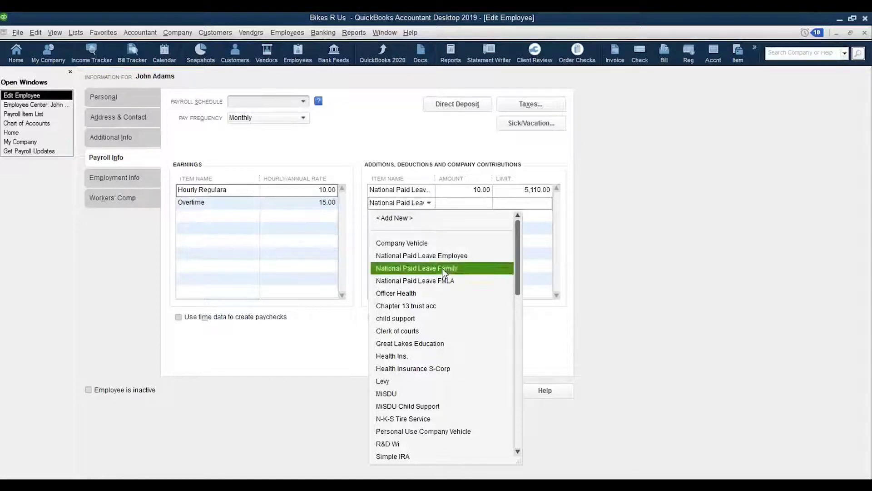
pyautogui.click(462, 203)
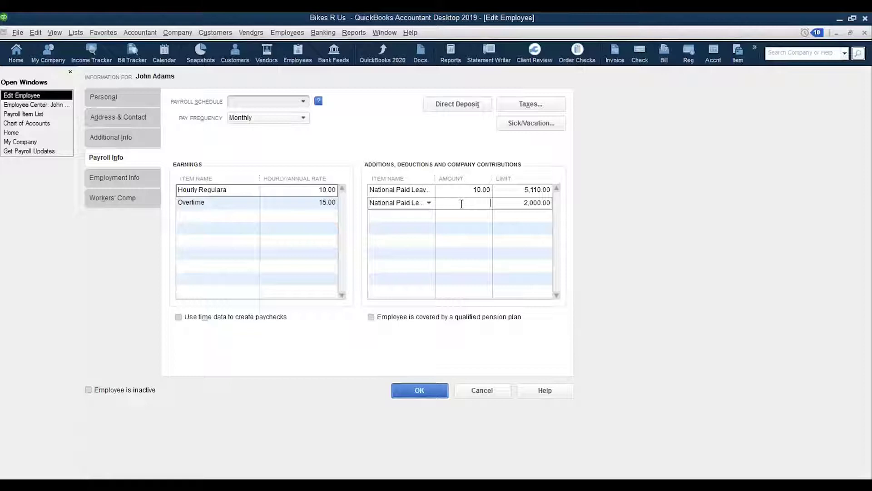
pyautogui.write('6.68')
pyautogui.press('Up')
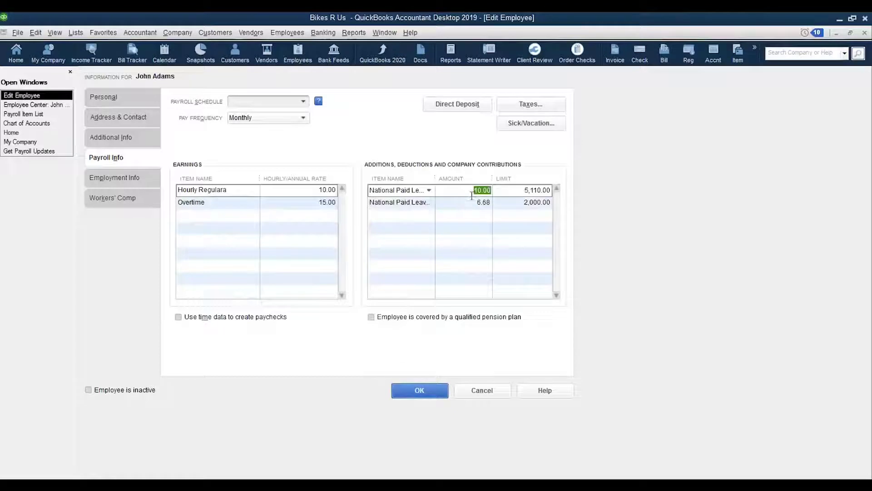
# Add the National Paid Leave FMLA item as the employee's third addition with an amount of 6.68
pyautogui.click(430, 216)
pyautogui.click(428, 215)
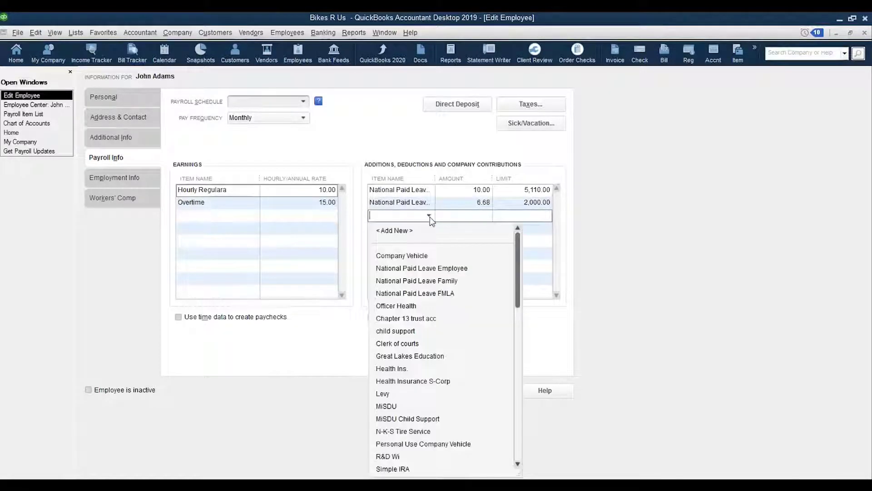
pyautogui.click(439, 293)
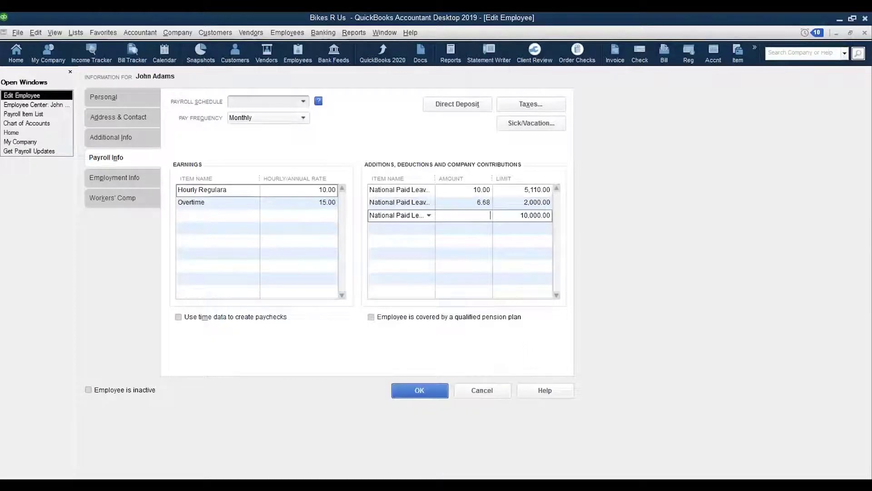
pyautogui.write('6.68')
pyautogui.click(471, 206)
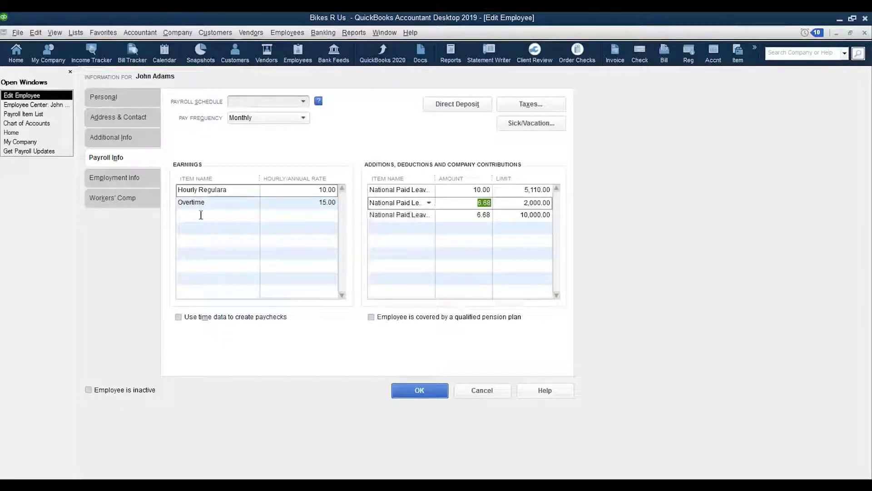
# Enter NPL Employee as a third earnings item and set it up as a new hourly wage item for regular pay
pyautogui.click(244, 217)
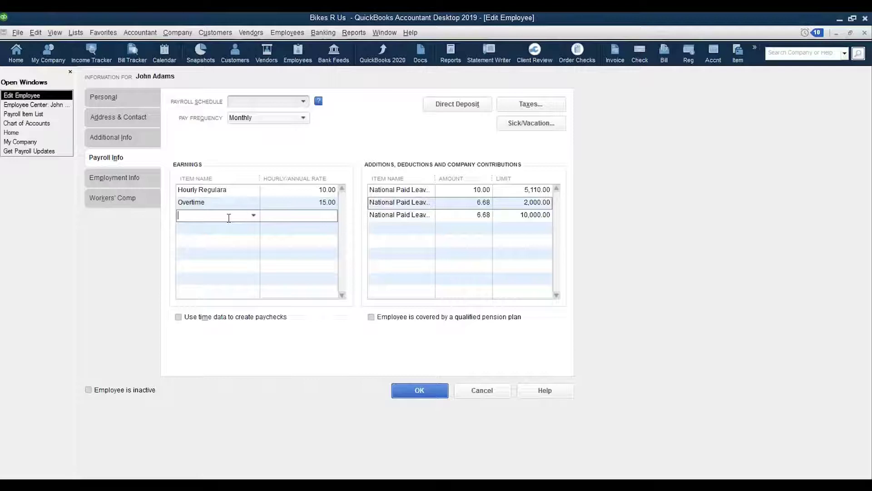
pyautogui.write('NPL Employee')
pyautogui.press('Tab')
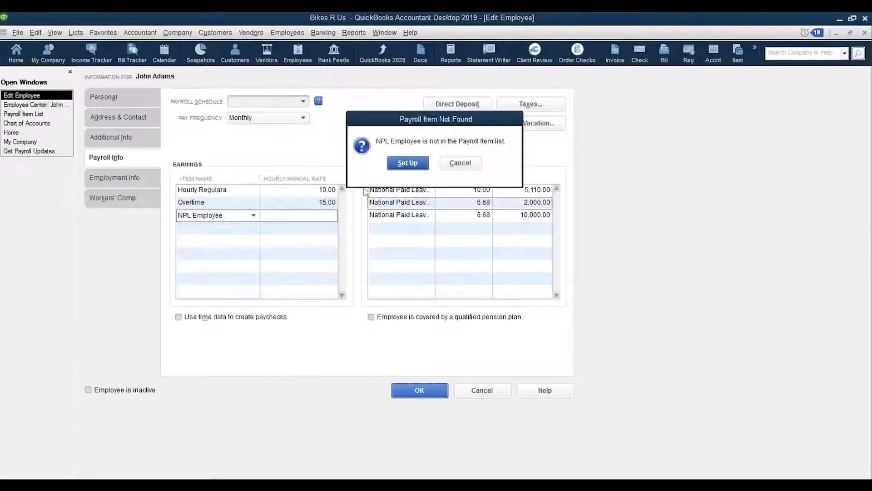
pyautogui.click(400, 166)
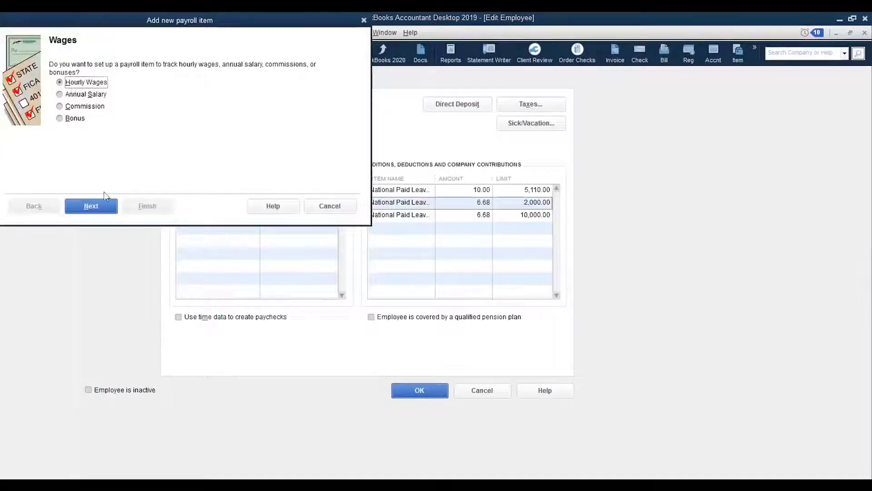
pyautogui.click(102, 210)
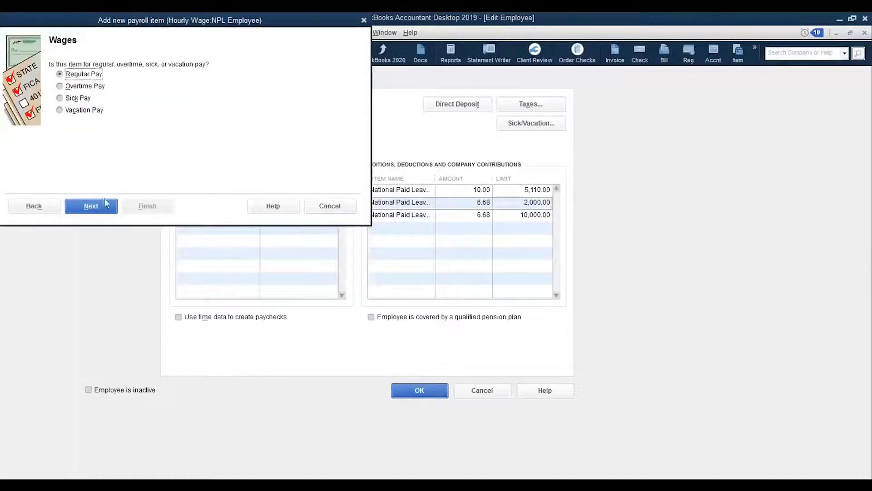
pyautogui.click(104, 207)
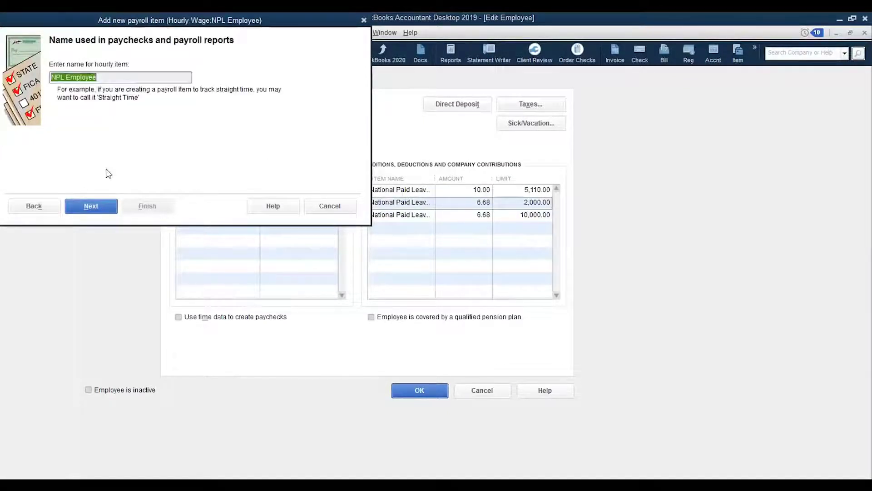
pyautogui.click(109, 206)
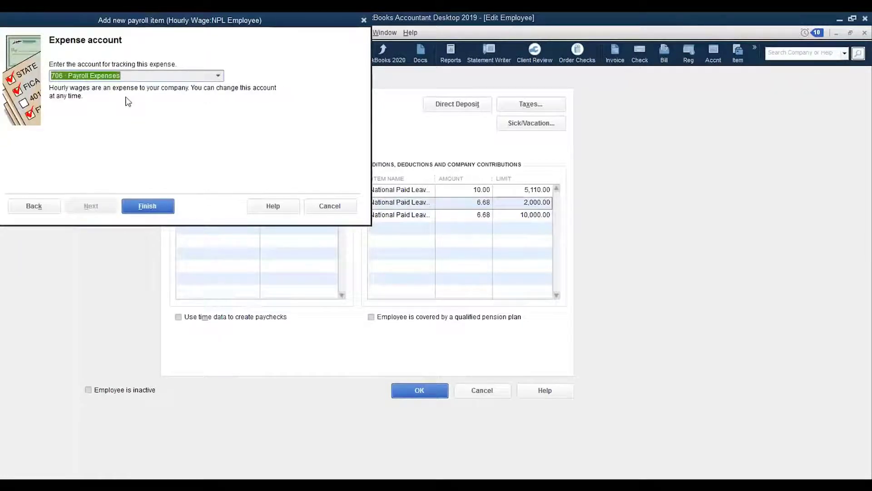
# Track the new wage item's expense in the COVID-19 Expense account, finish the item and save the employee record
pyautogui.write('covid')
pyautogui.press('Tab')
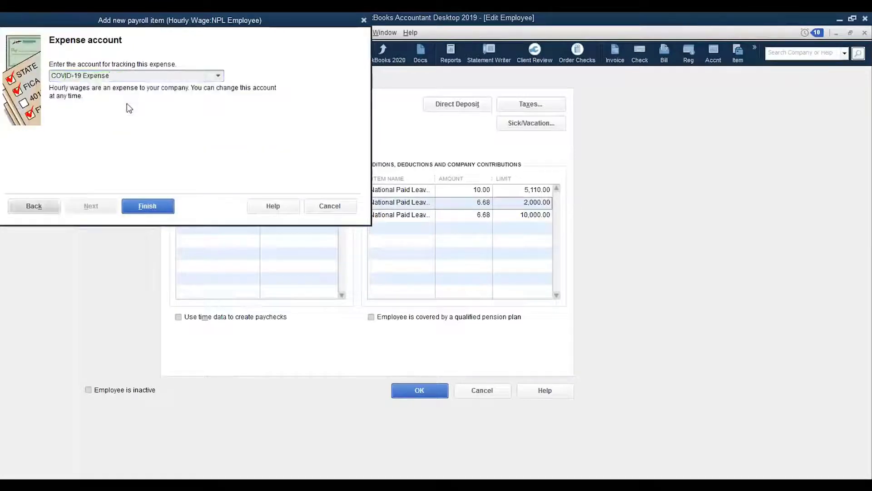
pyautogui.click(158, 206)
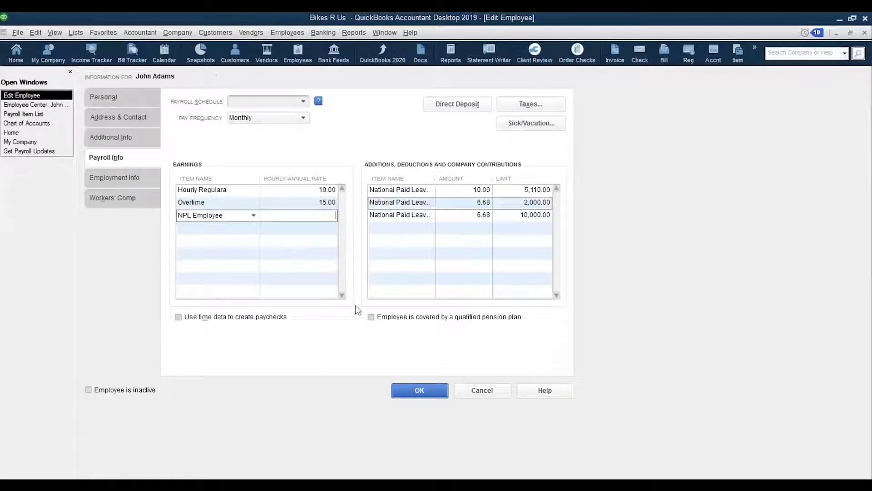
pyautogui.click(439, 391)
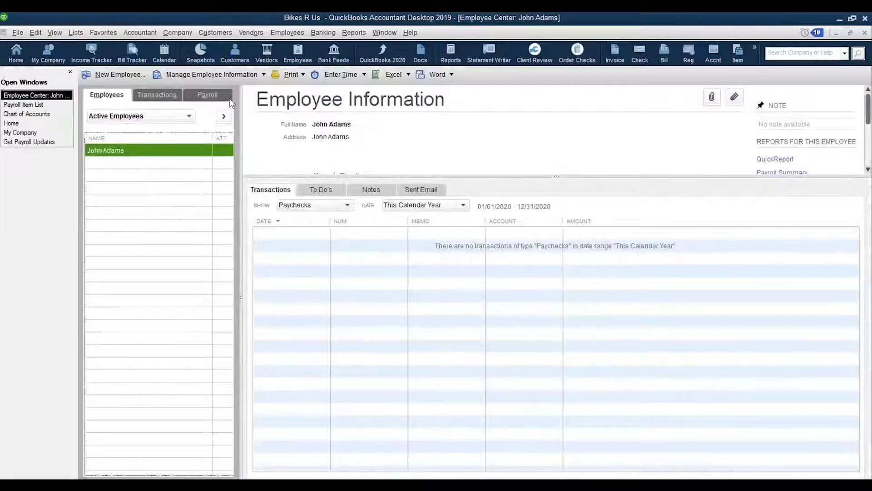
# Start an unscheduled payroll for paying employees from the Payroll Center, declining to view the payroll service message
pyautogui.click(221, 96)
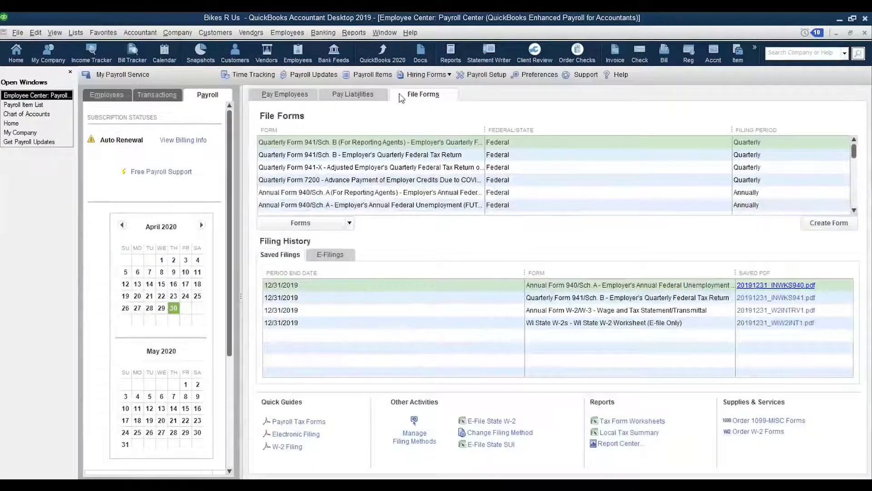
pyautogui.click(290, 97)
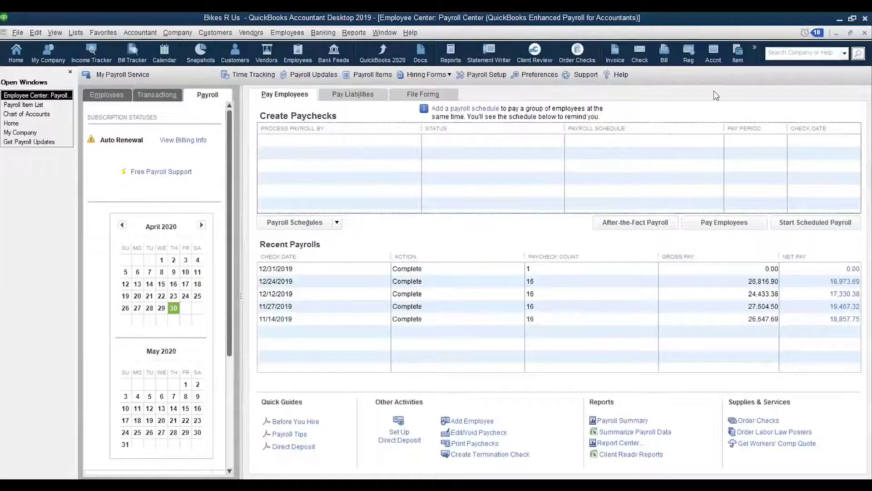
pyautogui.click(724, 222)
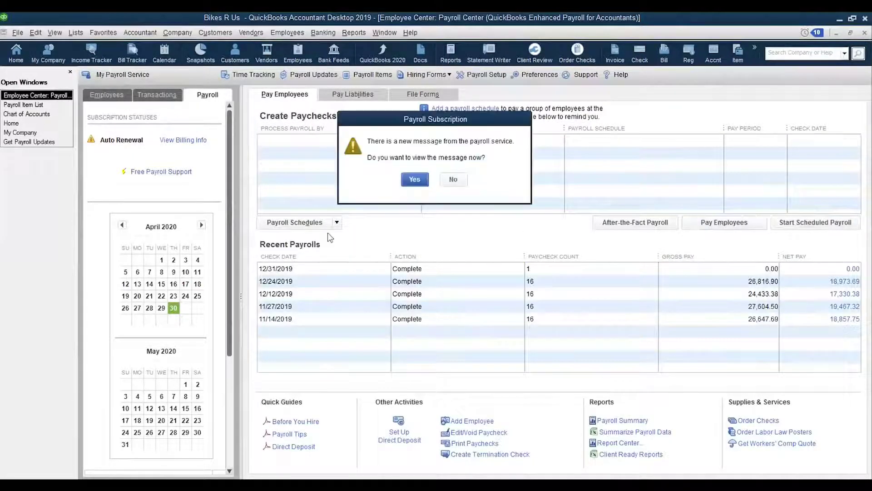
pyautogui.click(453, 179)
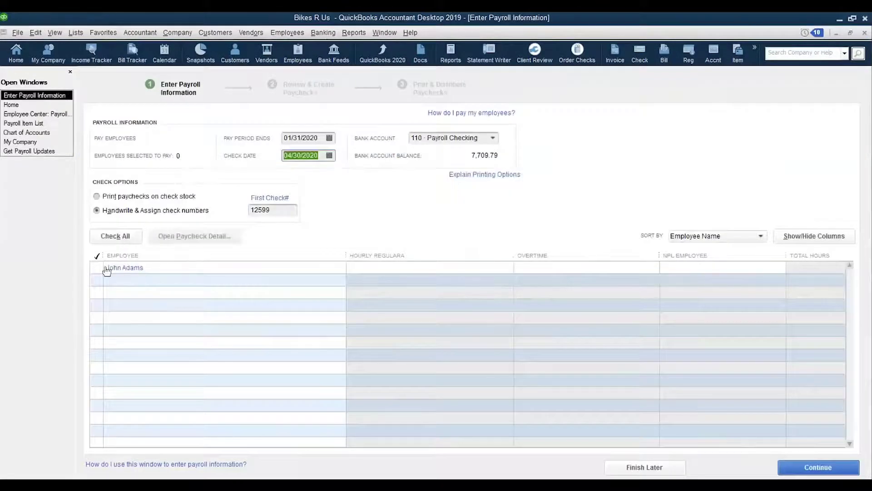
# Select the listed employee for payment and open the paycheck detail, moving its preview window clear of the screen corner
pyautogui.click(98, 267)
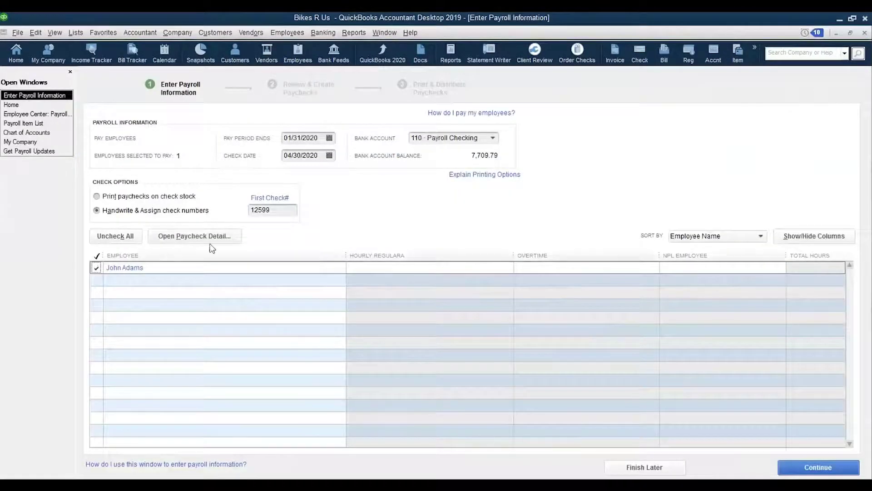
pyautogui.click(194, 236)
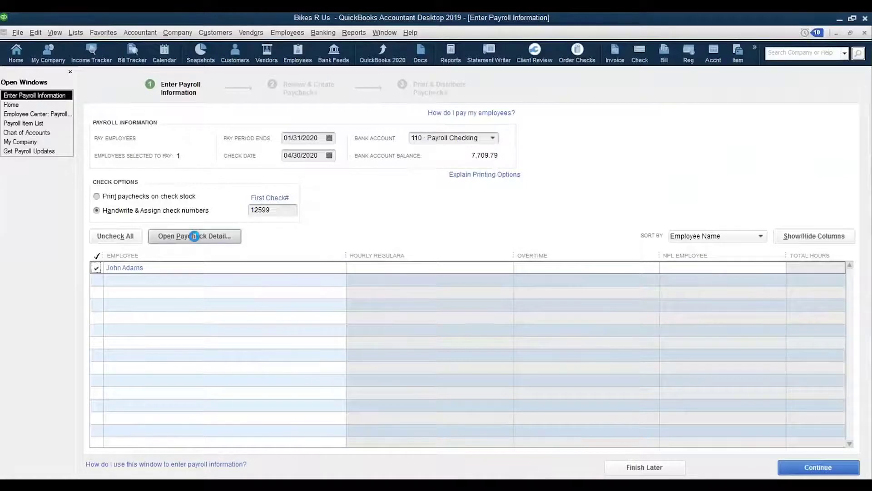
pyautogui.moveTo(223, 18); pyautogui.dragTo(355, 65)
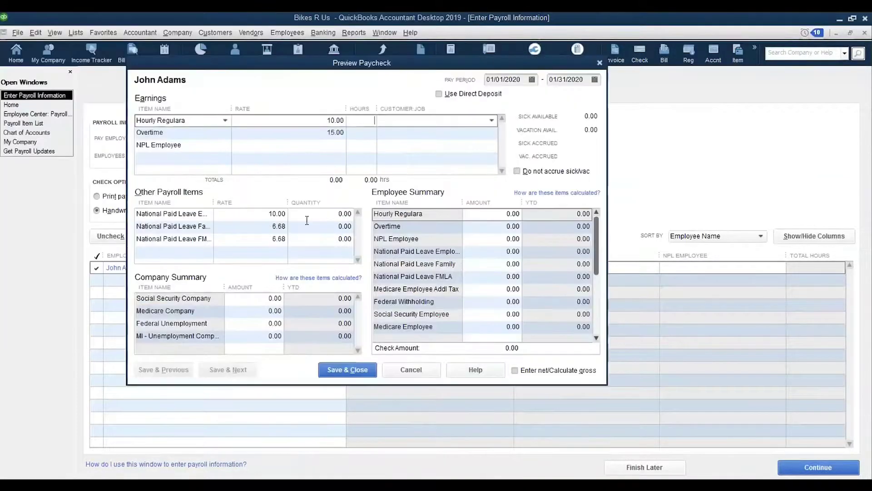
# Set the quantity of the National Paid Leave Employee item to 80 under the paycheck's other payroll items
pyautogui.moveTo(315, 215); pyautogui.dragTo(385, 217)
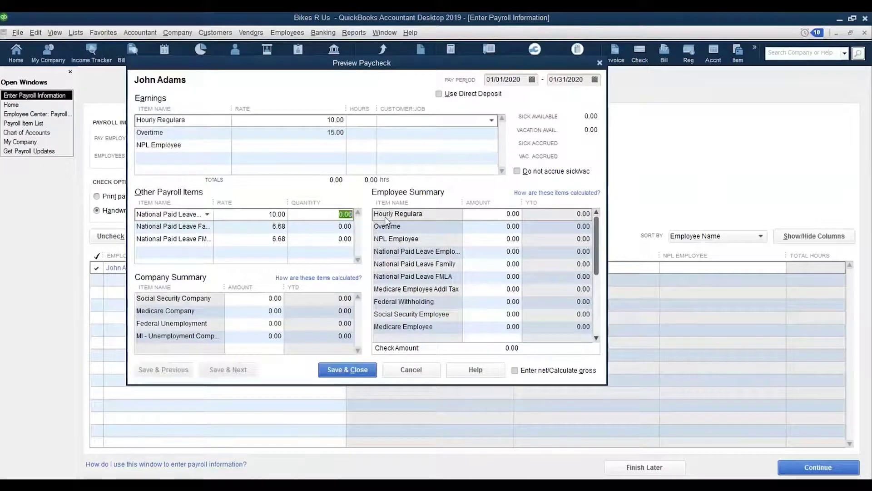
pyautogui.press('BackSpace')
pyautogui.write('80')
pyautogui.press('Tab')
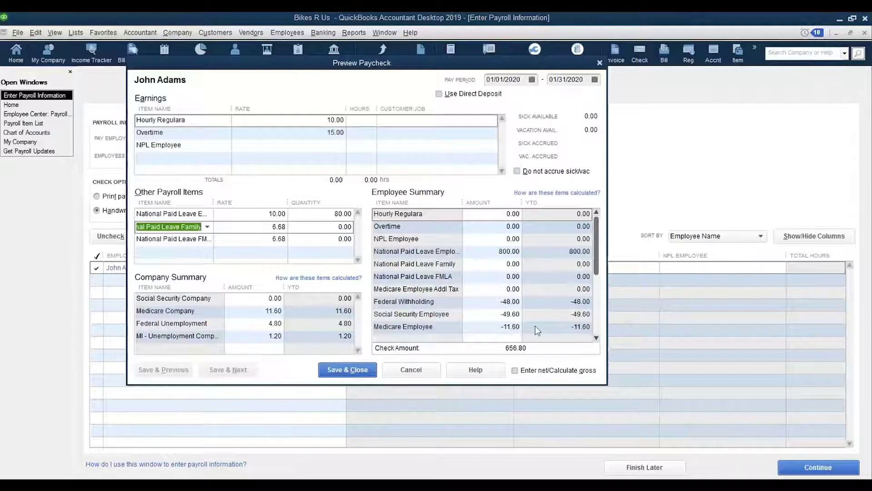
# Override the Medicare Company amount in the paycheck's company summary with 0
pyautogui.click(264, 311)
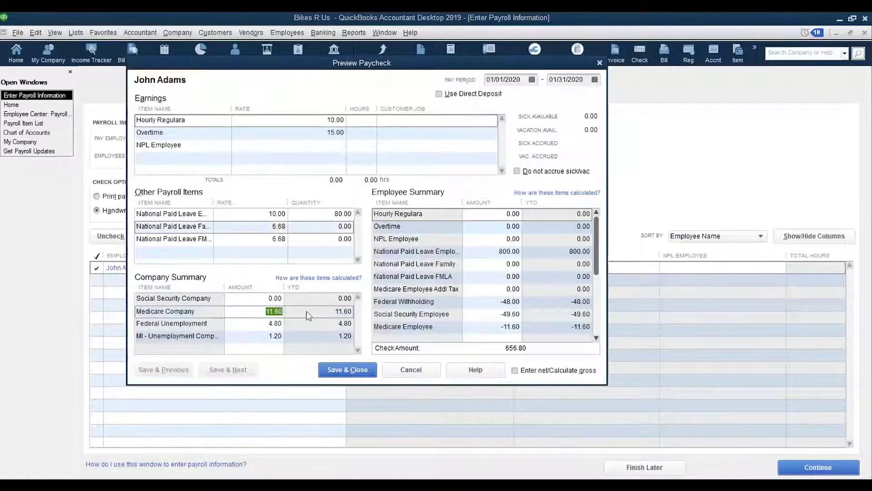
pyautogui.write('0')
pyautogui.press('Tab')
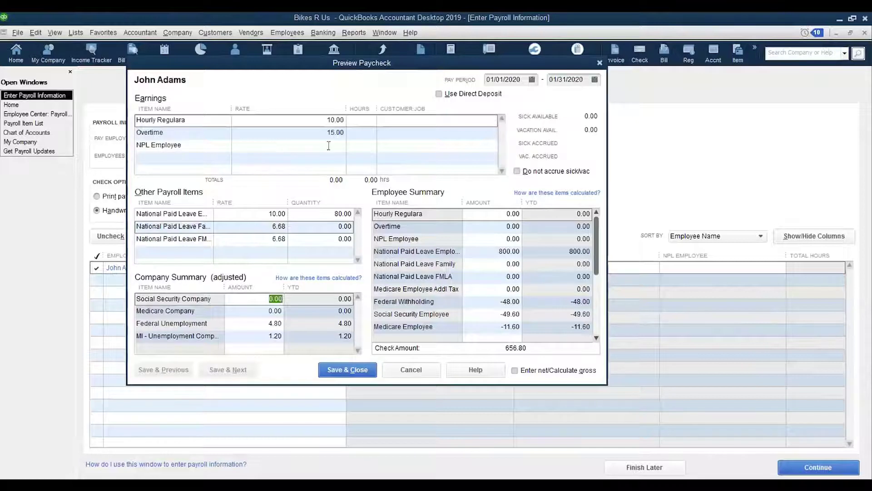
# Enter 80 hours for the NPL Employee item in the paycheck's earnings
pyautogui.click(359, 148)
pyautogui.write('80')
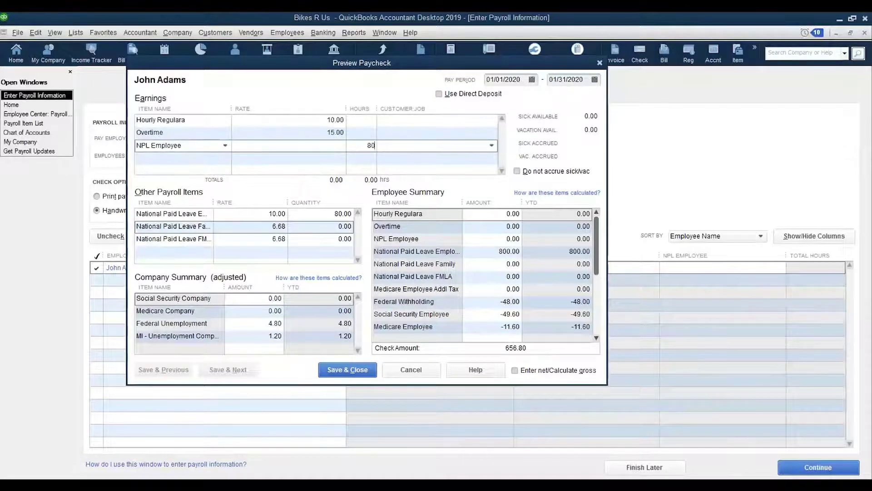
pyautogui.press('Down')
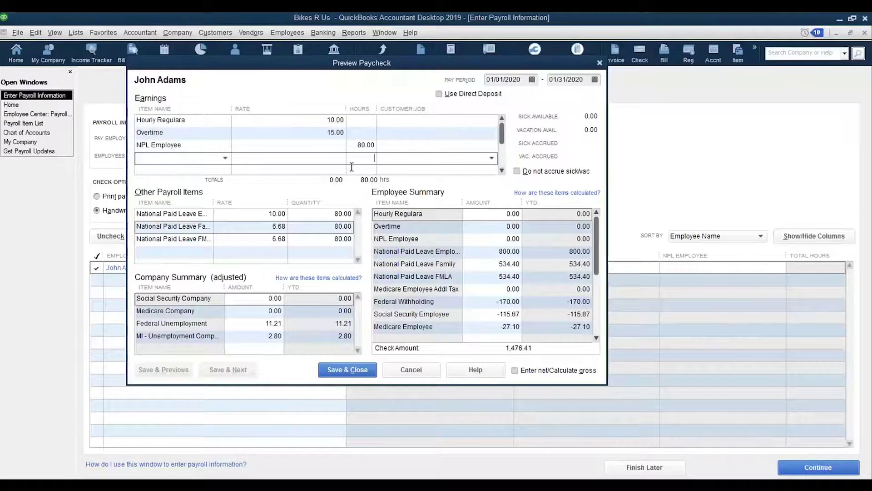
# Set the National Paid Leave Family quantity to 0, then save and close the paycheck preview
pyautogui.click(344, 227)
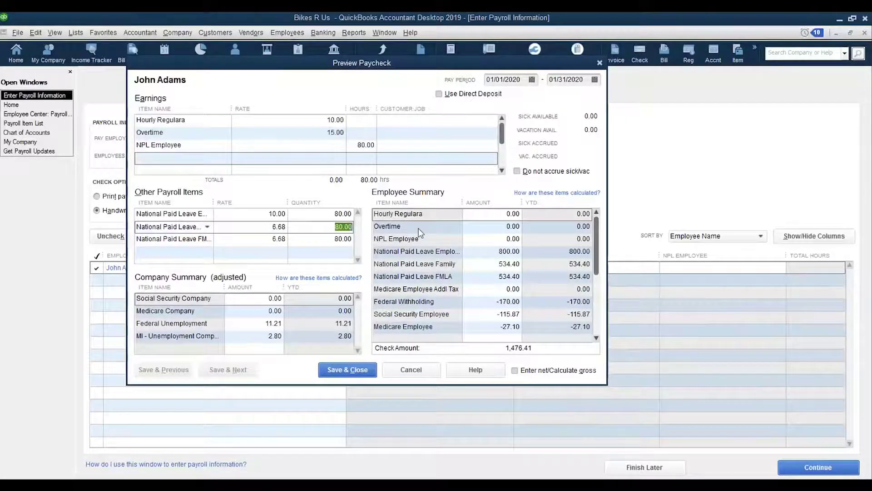
pyautogui.write('0')
pyautogui.press('Tab')
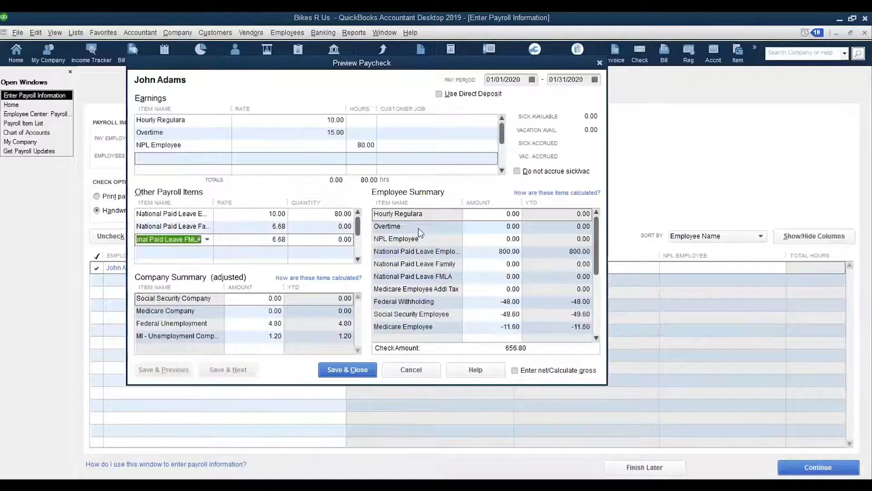
pyautogui.click(364, 370)
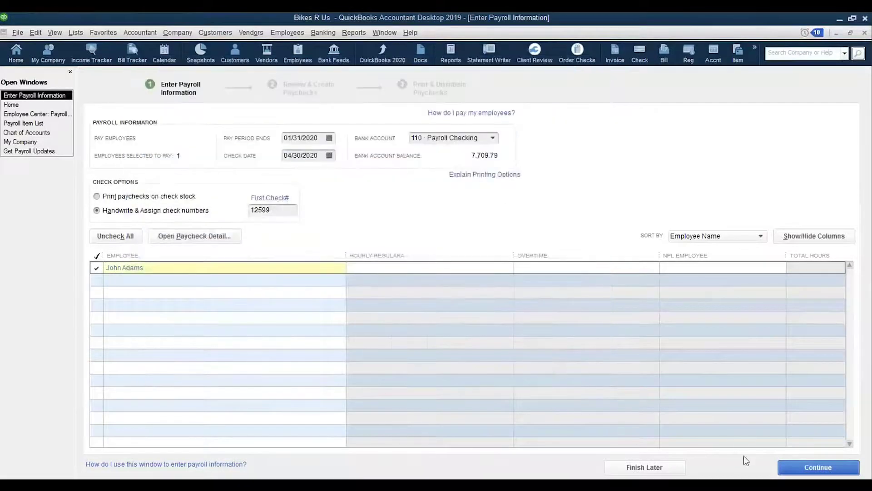
# Continue to the payroll review, create the paycheck and close the confirmation without printing
pyautogui.click(793, 465)
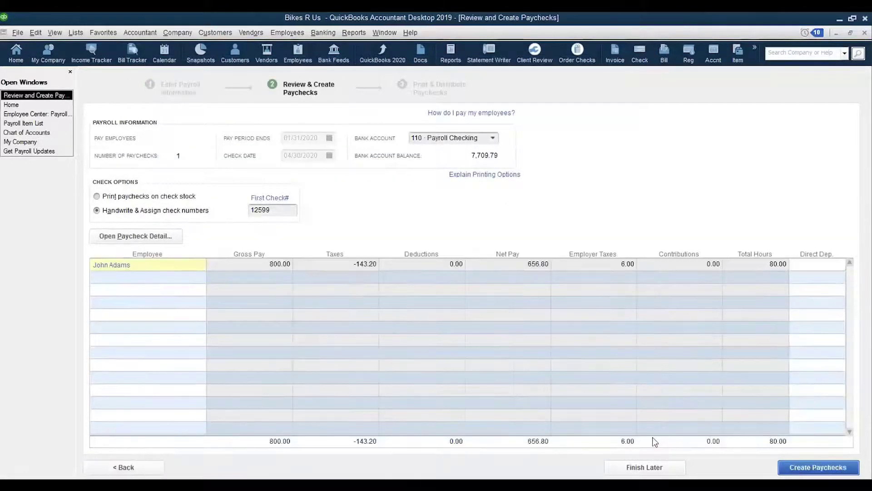
pyautogui.click(804, 469)
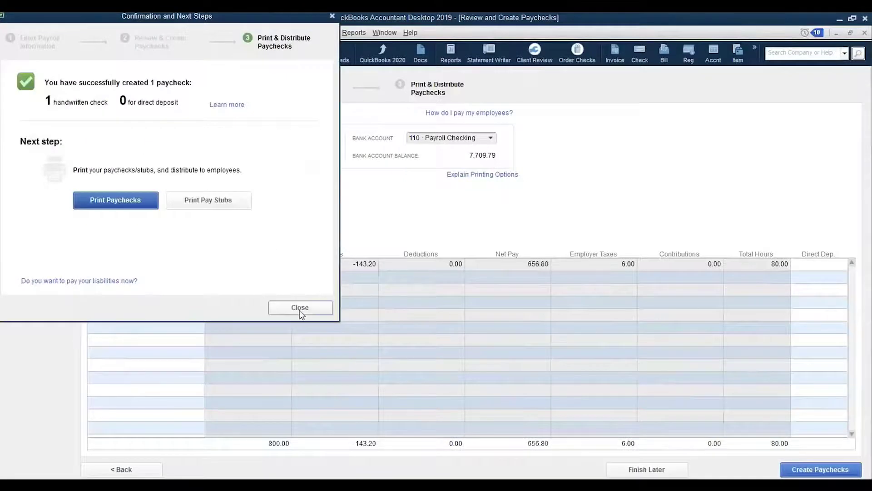
pyautogui.click(300, 309)
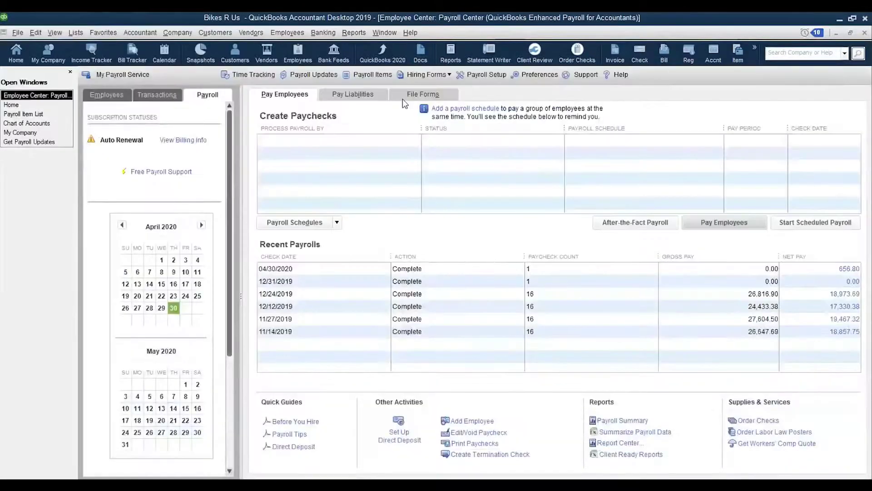
# Open the Payroll Summary report for employees and payroll and set its start date to 04/30/2020
pyautogui.click(349, 32)
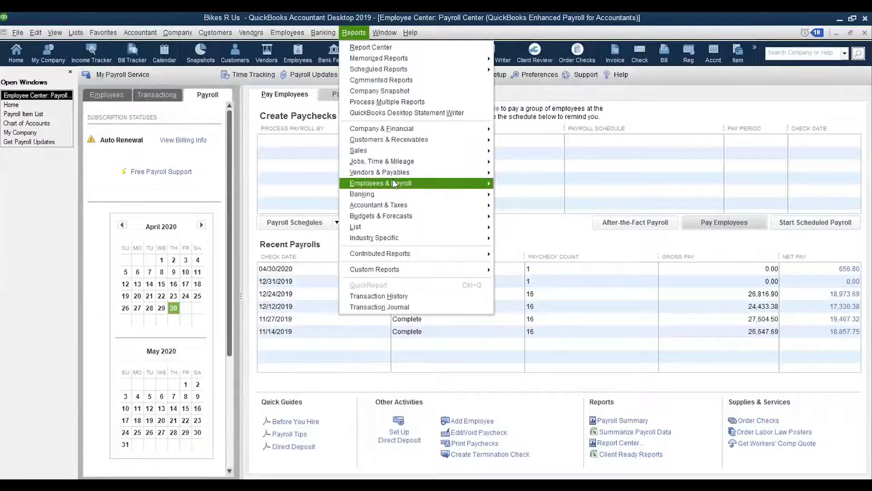
pyautogui.moveTo(394, 184)
pyautogui.click(506, 219)
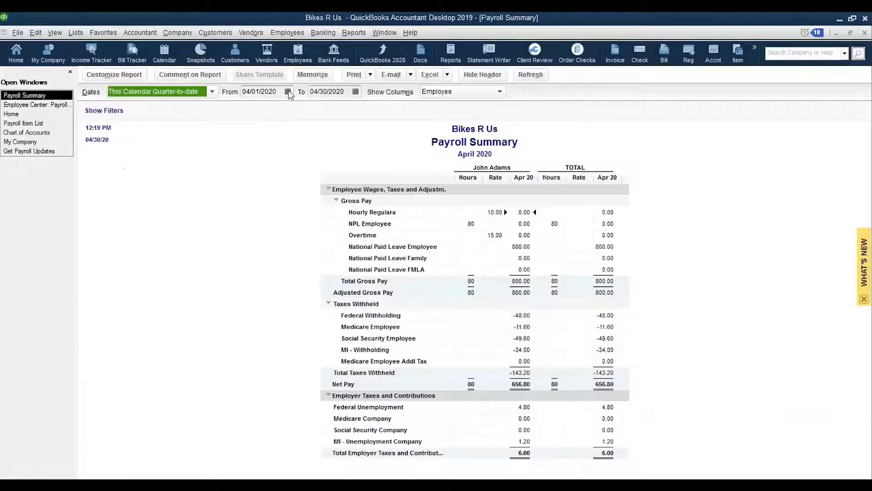
pyautogui.click(288, 91)
pyautogui.click(302, 191)
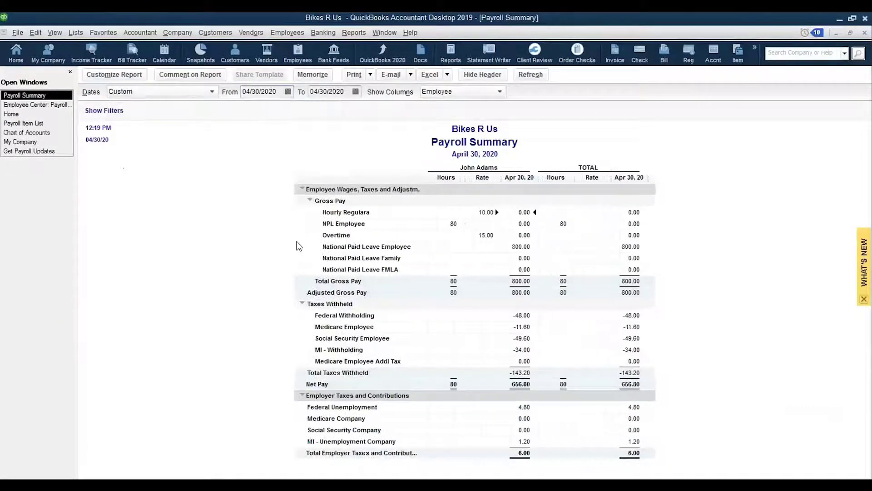